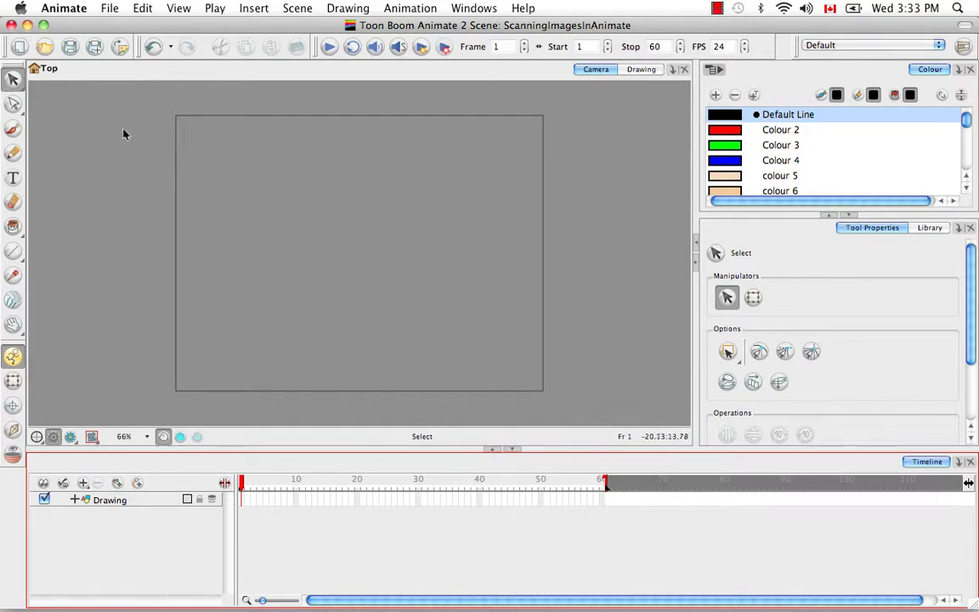
Open File > Acquire > From TWAIN, keep HPScan as the scanner, and select the Name field
left_click(110, 10)
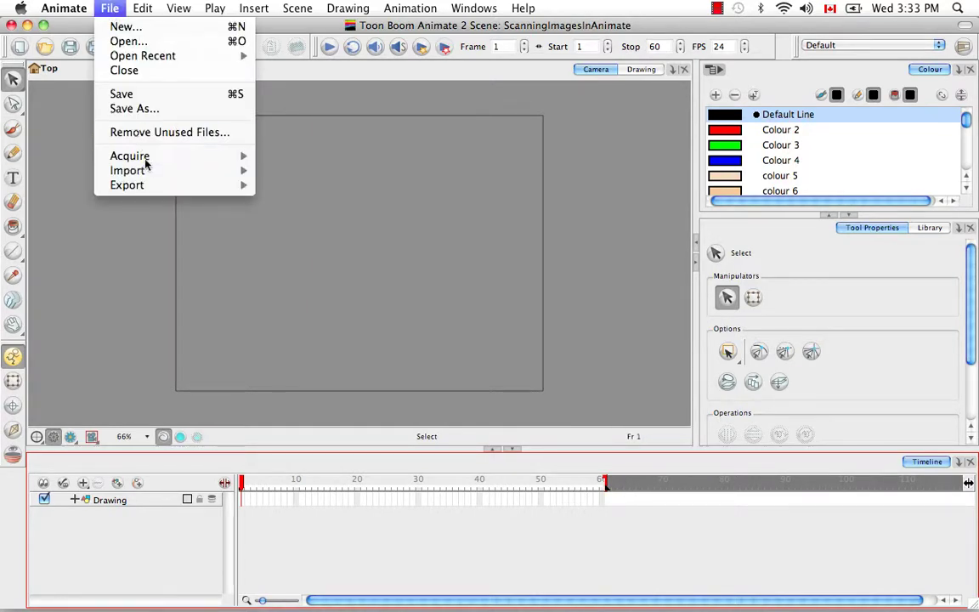
mouse_move(132, 151)
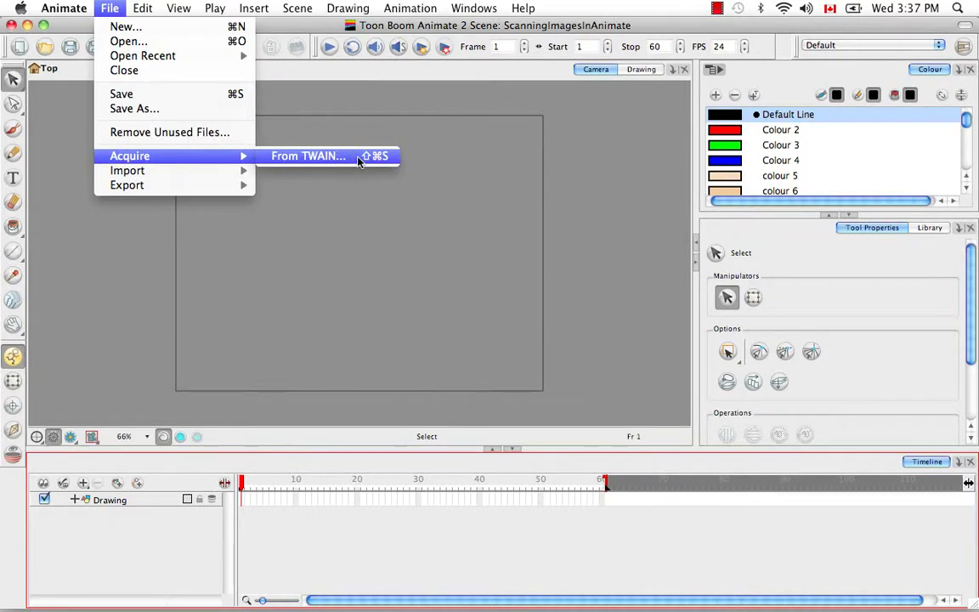
left_click(357, 160)
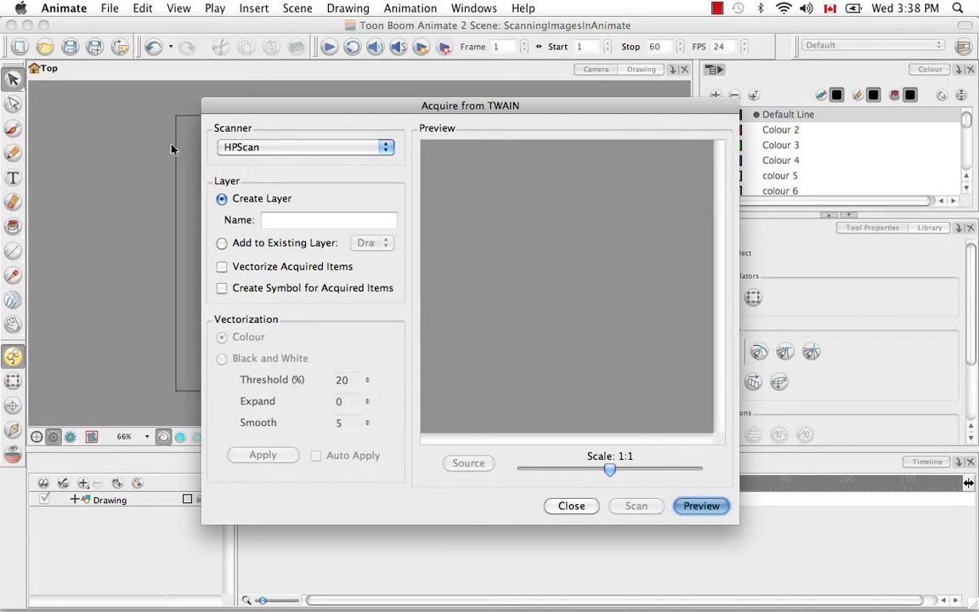
left_click(389, 151)
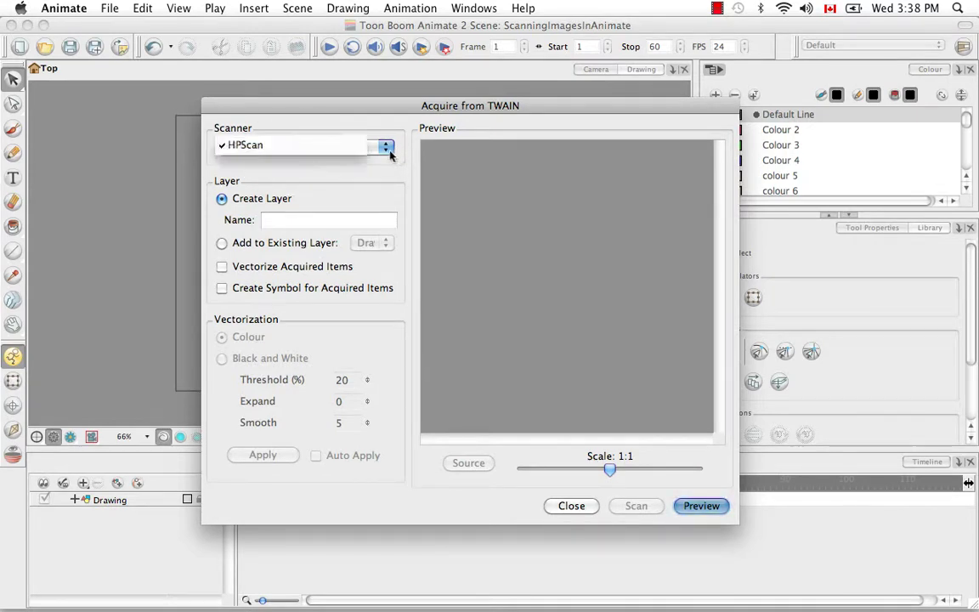
left_click(361, 142)
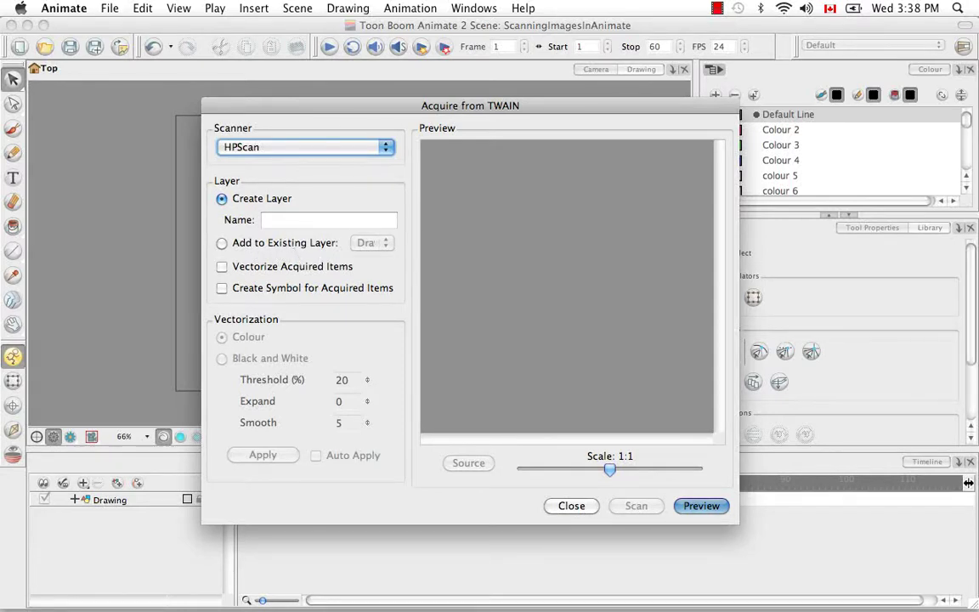
left_click(307, 220)
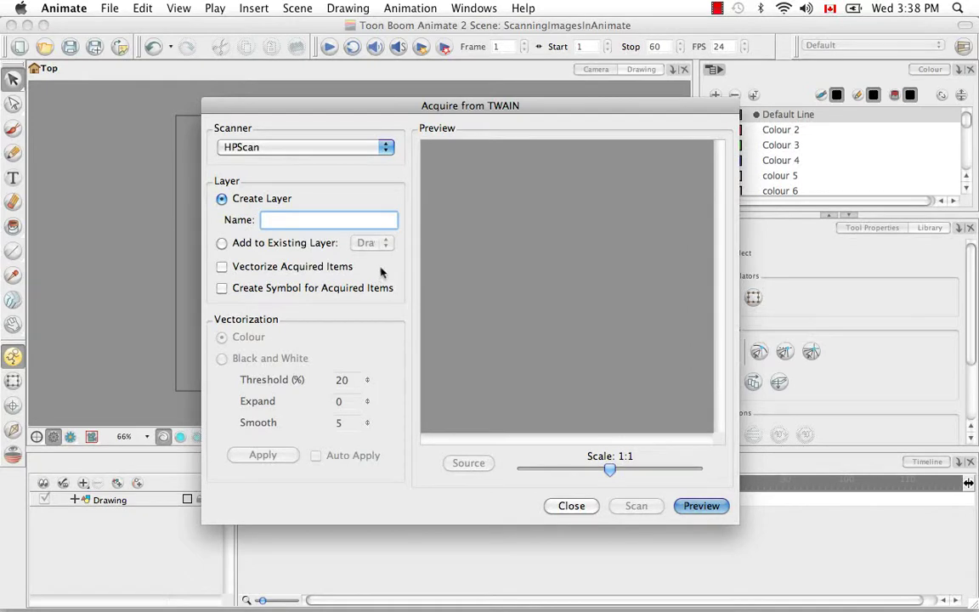
Name the new layer VectorizedColour and enable Vectorize Acquired Items in Colour mode
type("Vectori")
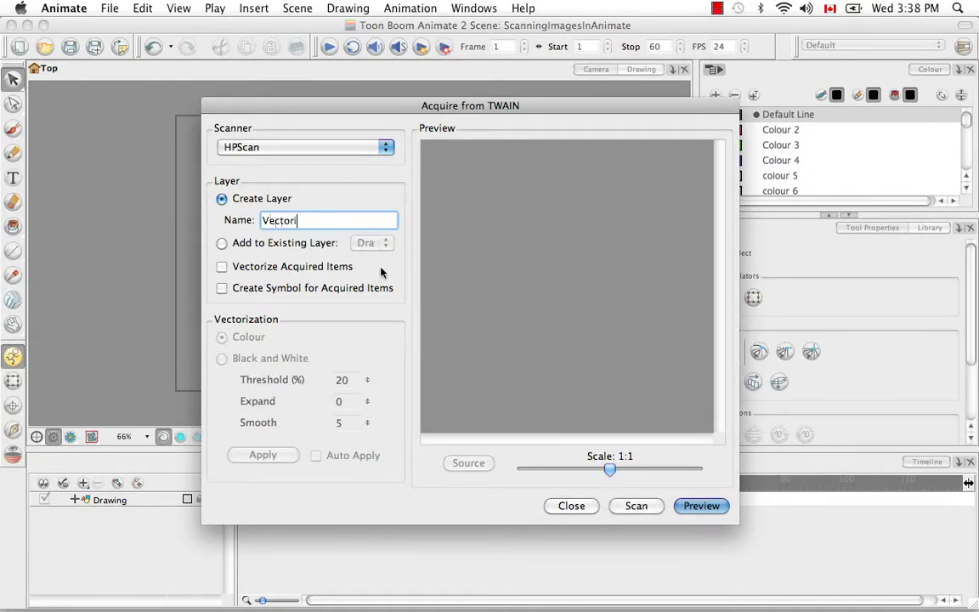
type("zedColour")
left_click(222, 266)
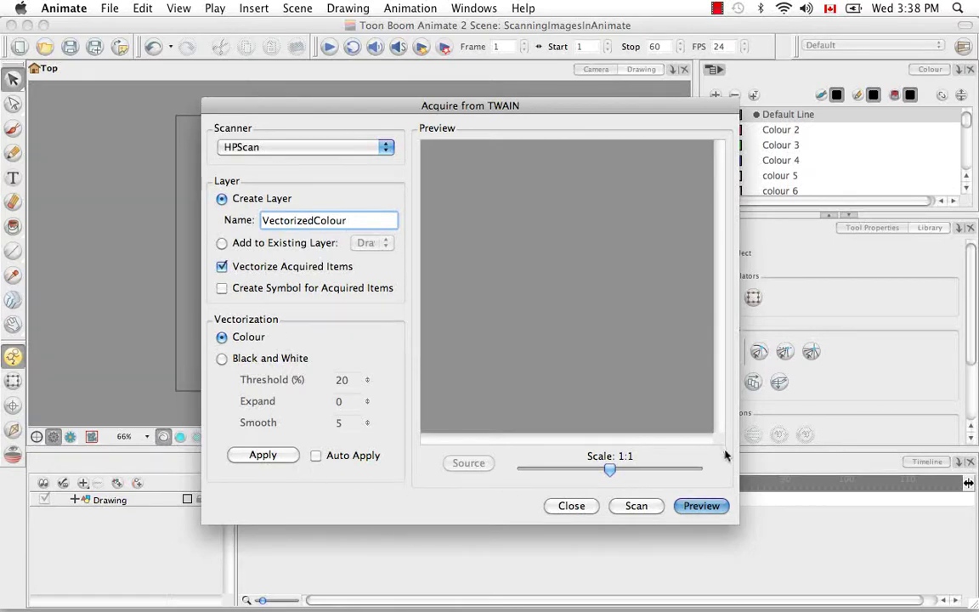
Scan the rice-bowl sketch in HP Scan with the Pictures profile and return it to Animate
left_click(702, 507)
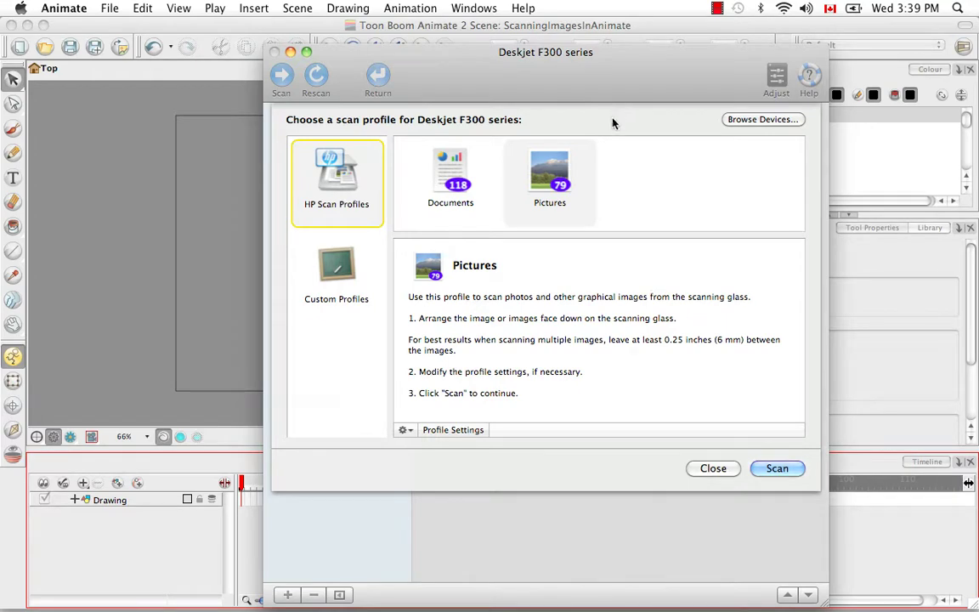
left_click(559, 176)
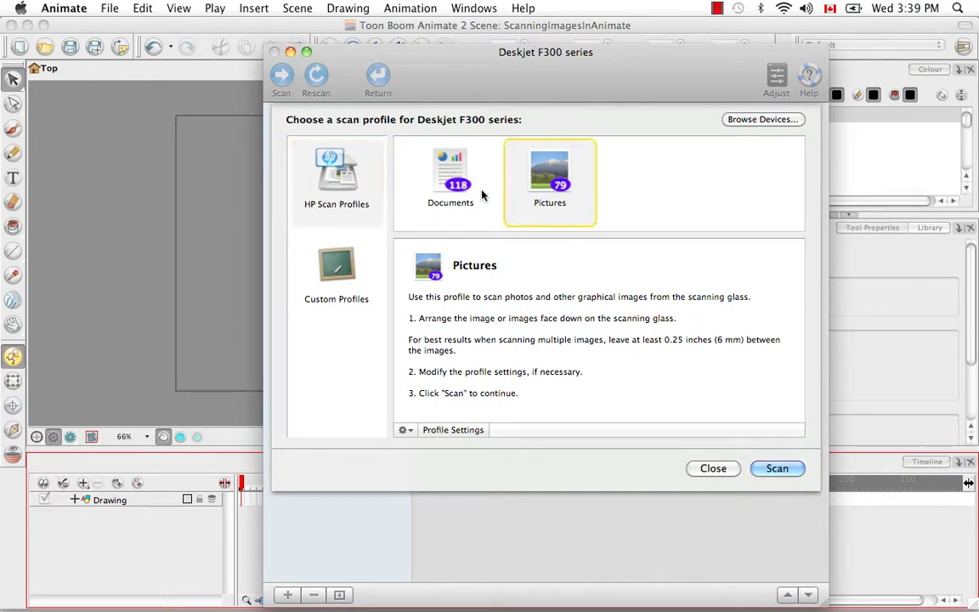
left_click(777, 470)
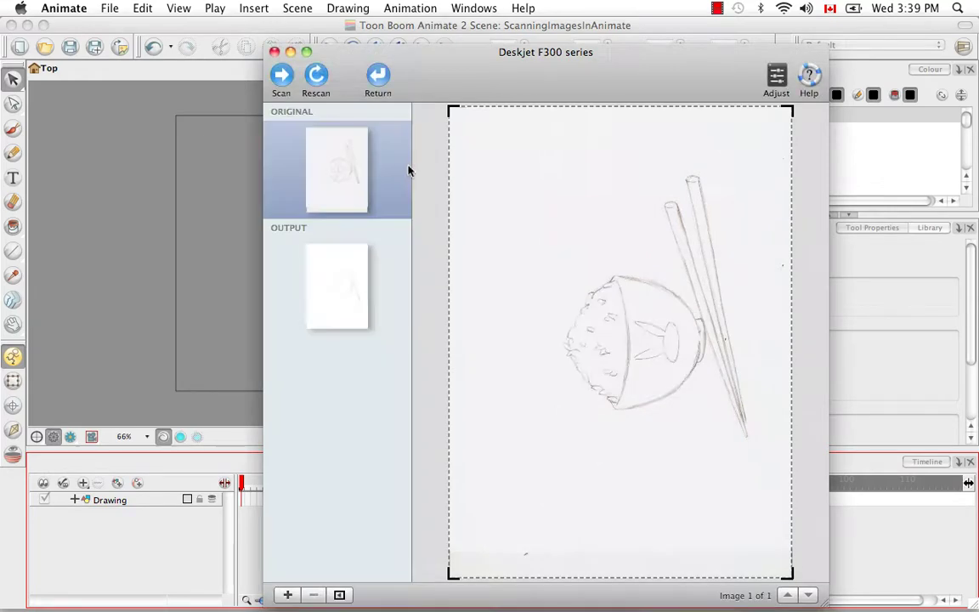
left_click(378, 85)
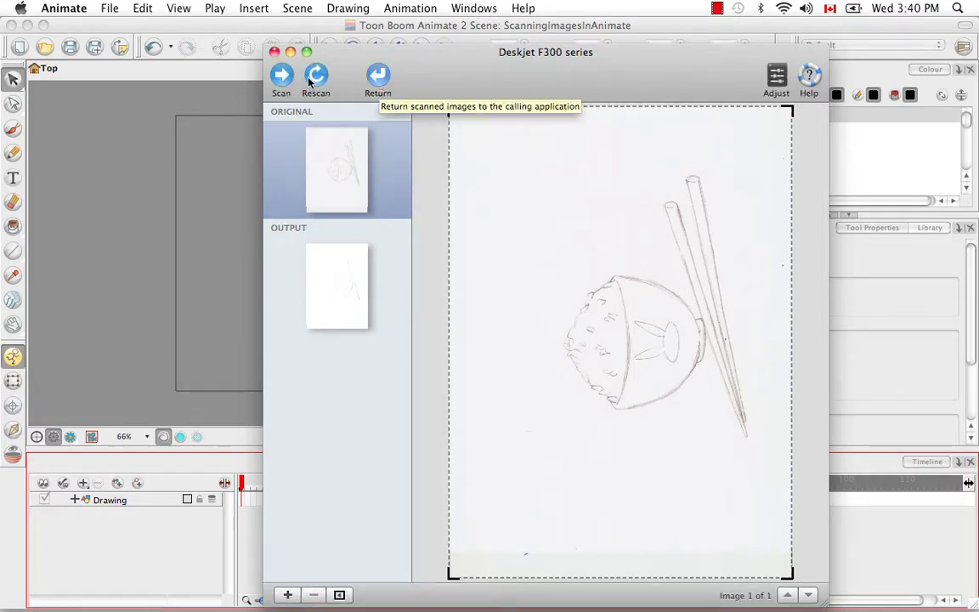
left_click(274, 52)
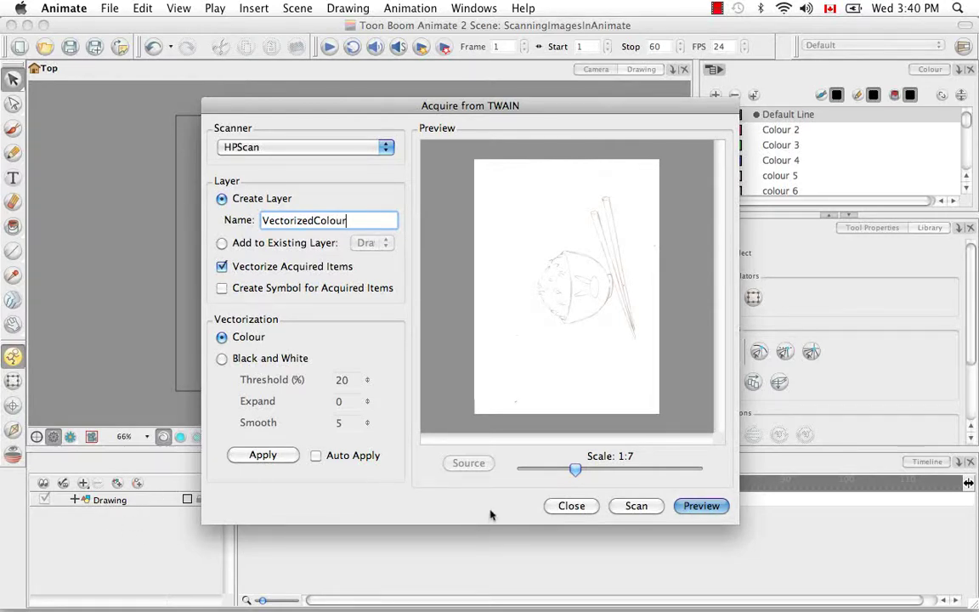
Rescan the sketch with the Pictures profile and deliver it to the VectorizedColour layer
left_click(633, 507)
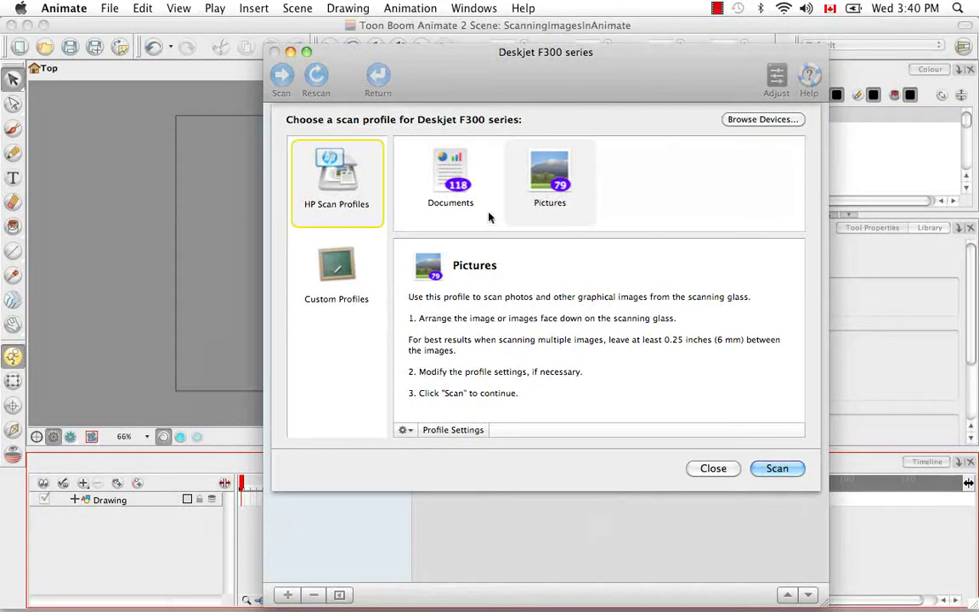
left_click(517, 199)
left_click(777, 469)
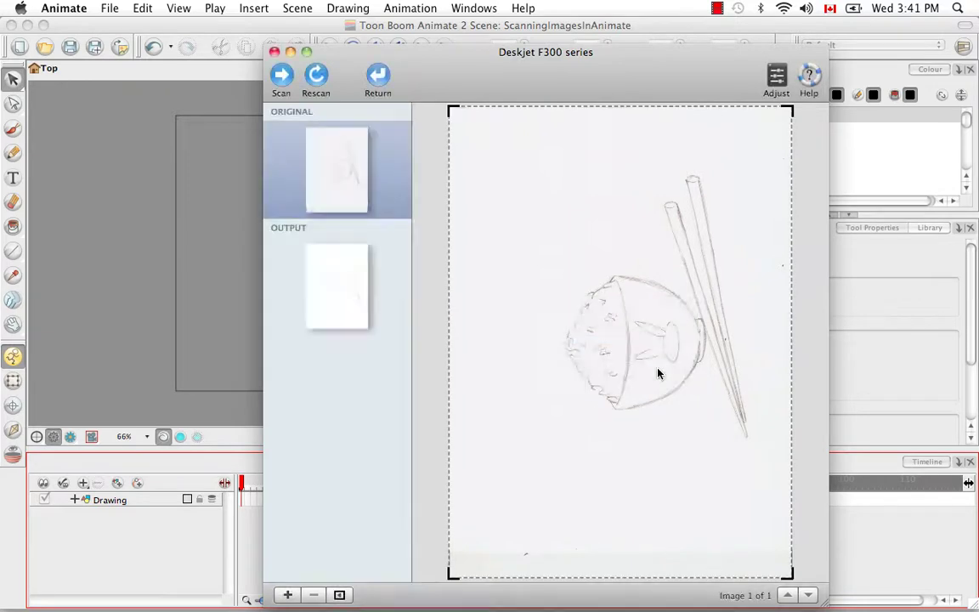
left_click(379, 79)
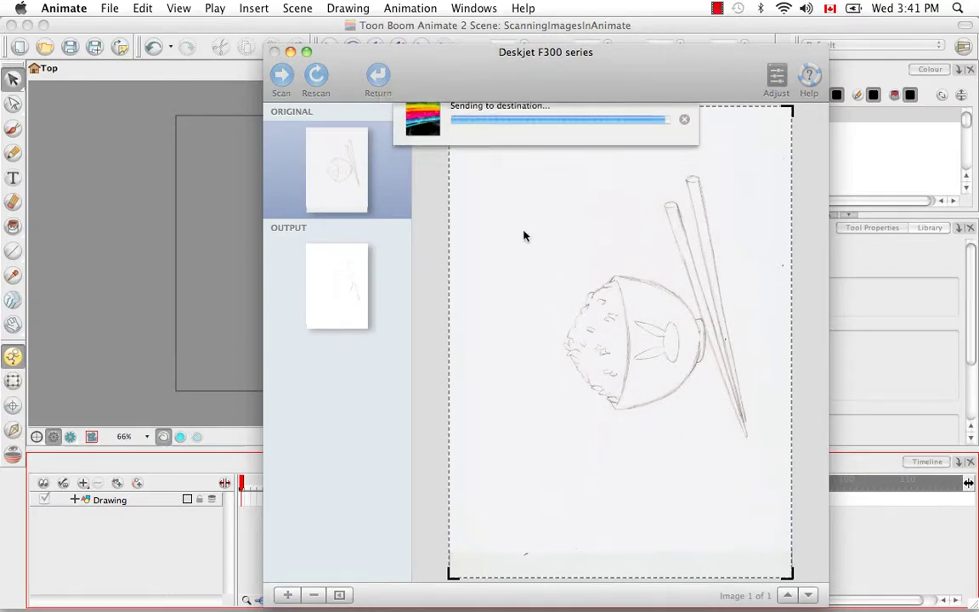
left_click(274, 52)
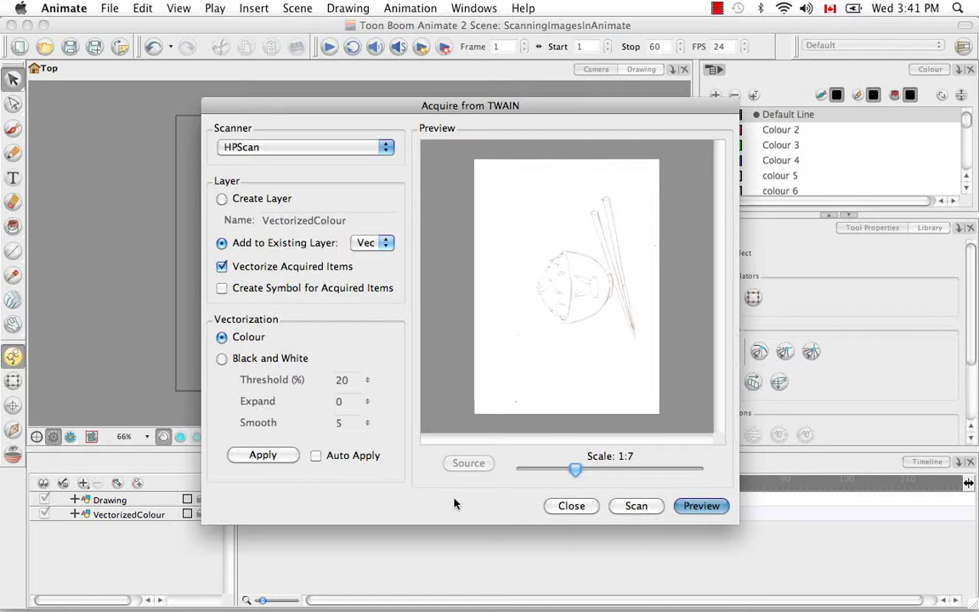
Target a new VectorizedBW layer with Black and White vectorization, Threshold 0 and Expand 1
left_click(221, 198)
left_click(374, 221)
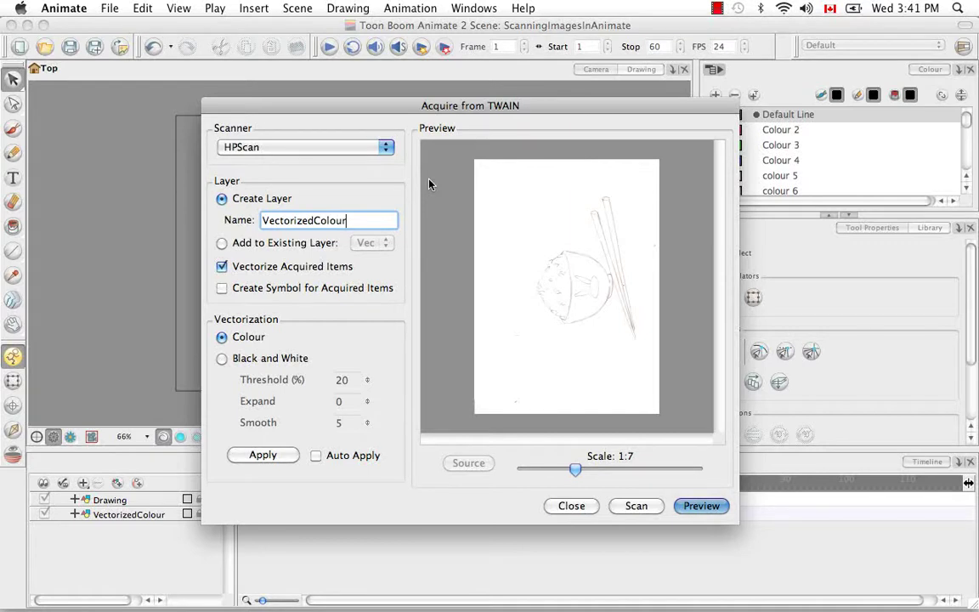
key("BackSpace")
key("BackSpace")
key("BackSpace")
key("BackSpace")
key("BackSpace")
key("BackSpace")
type("BW")
left_click(221, 359)
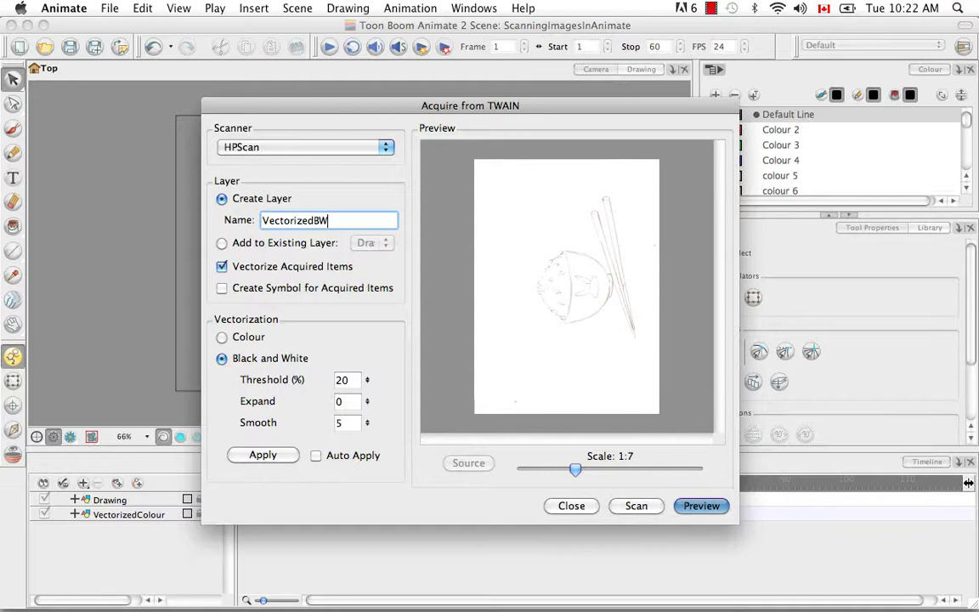
key("Tab")
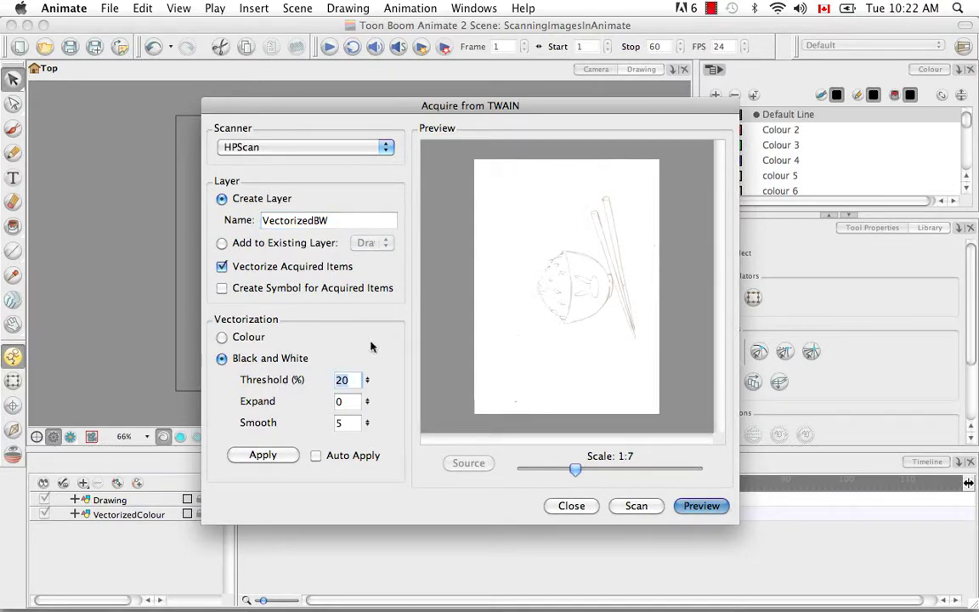
key("BackSpace")
key("Tab")
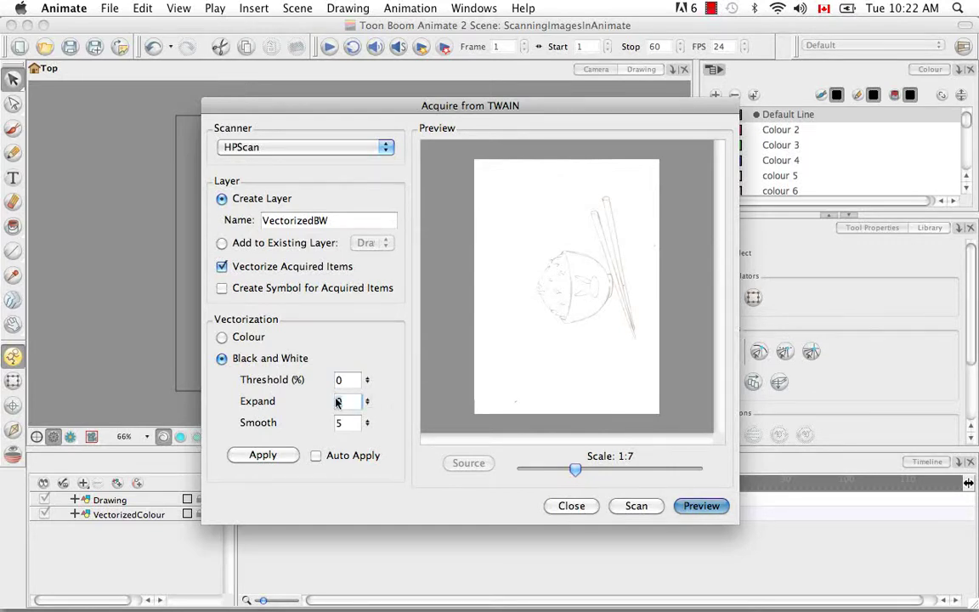
type("1")
Preview the black-and-white vectorization against the original scan at 1:7 scale, toggling Auto Apply
left_click(287, 454)
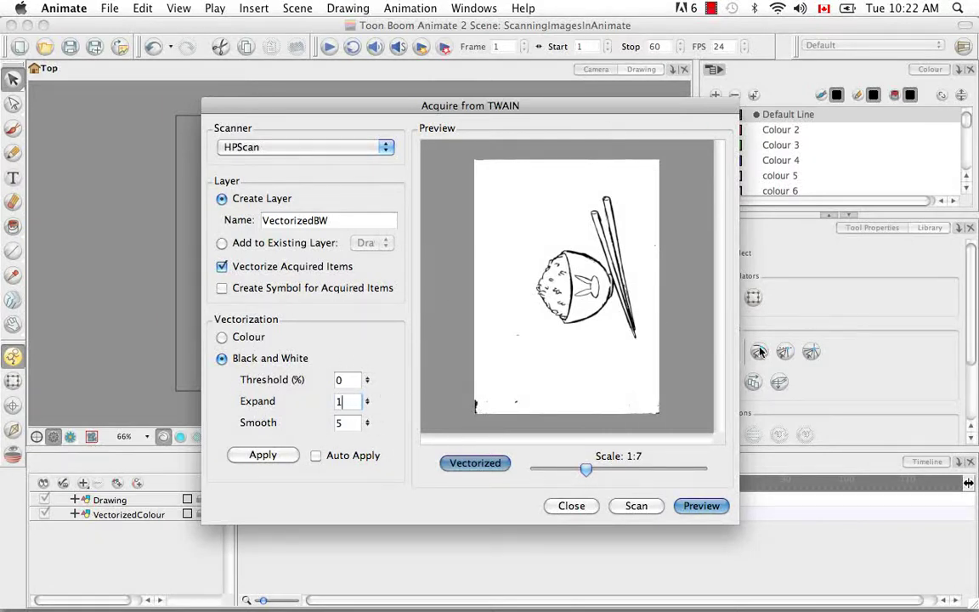
left_click(469, 463)
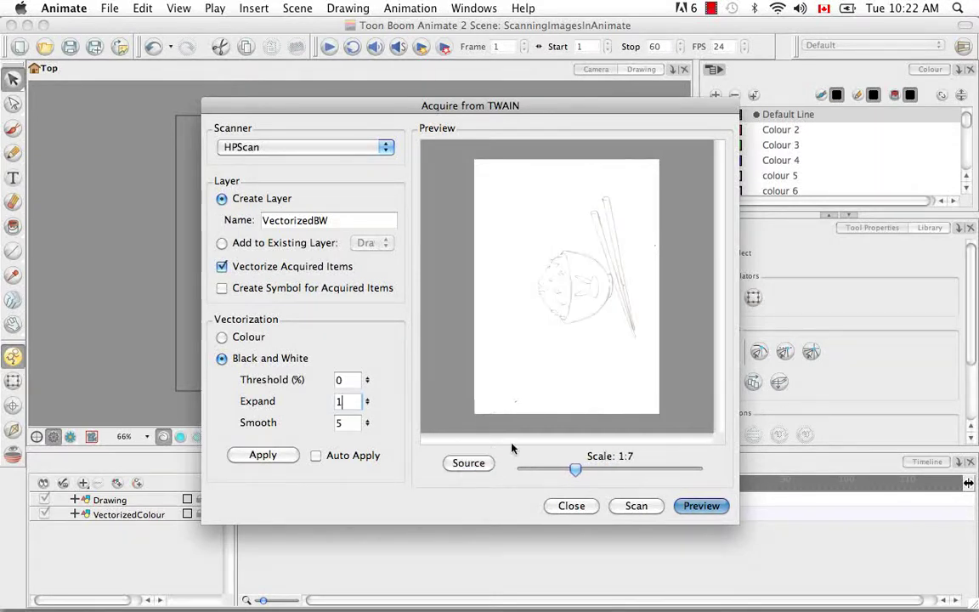
left_click(472, 464)
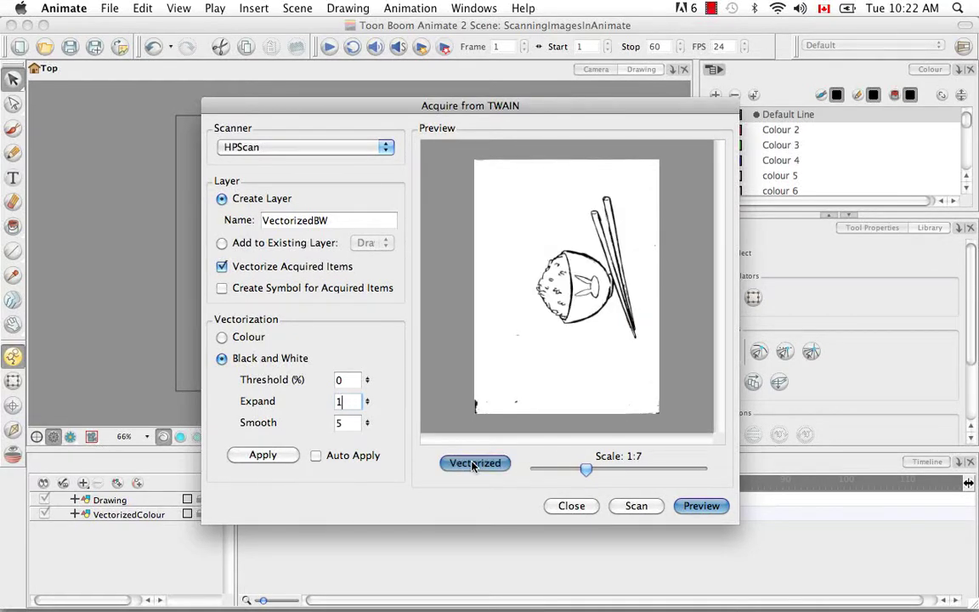
left_click(473, 464)
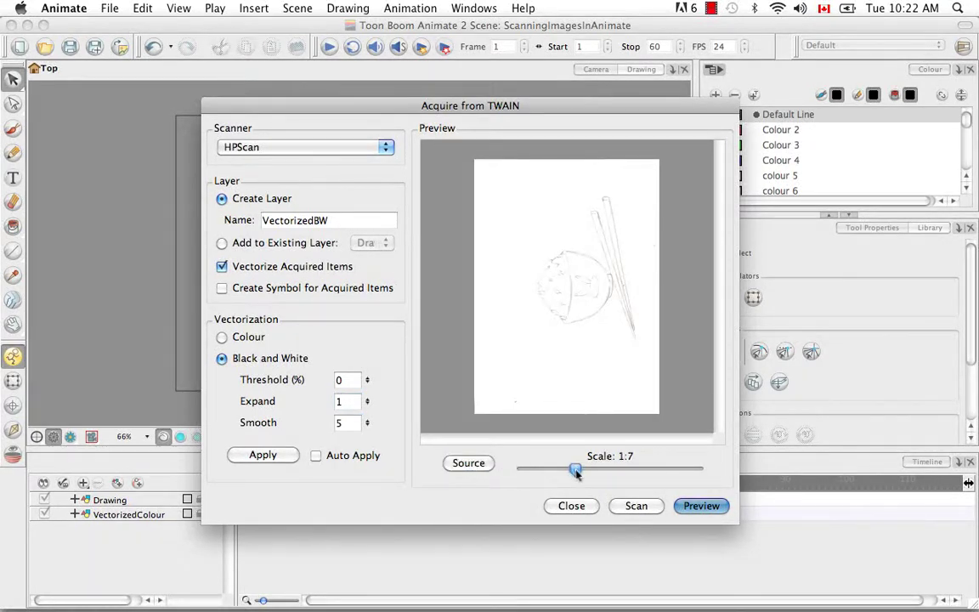
mouse_move(576, 473)
left_mouse_down()
mouse_move(609, 470)
mouse_move(581, 468)
left_mouse_up()
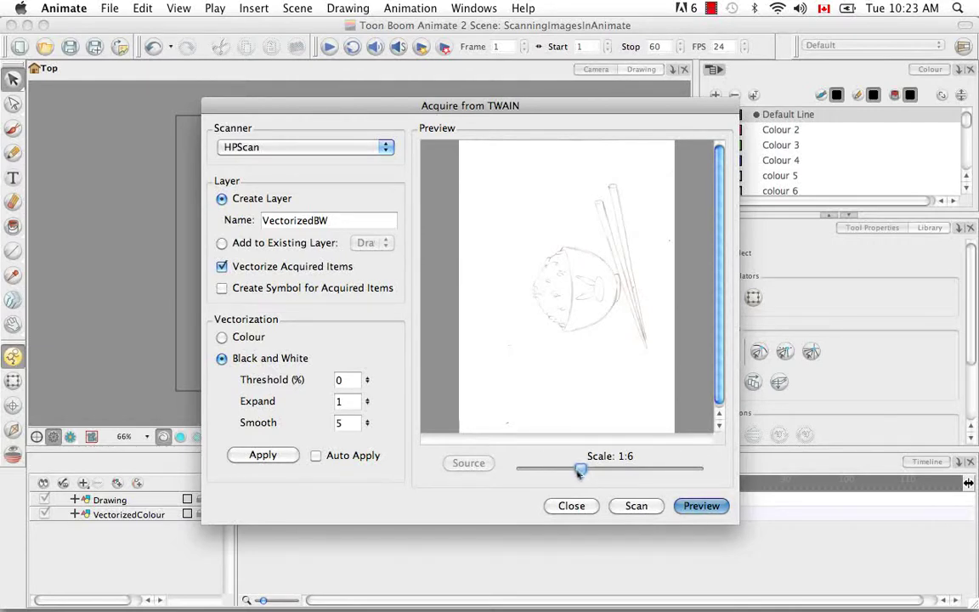
left_click_drag(578, 471, 574, 469)
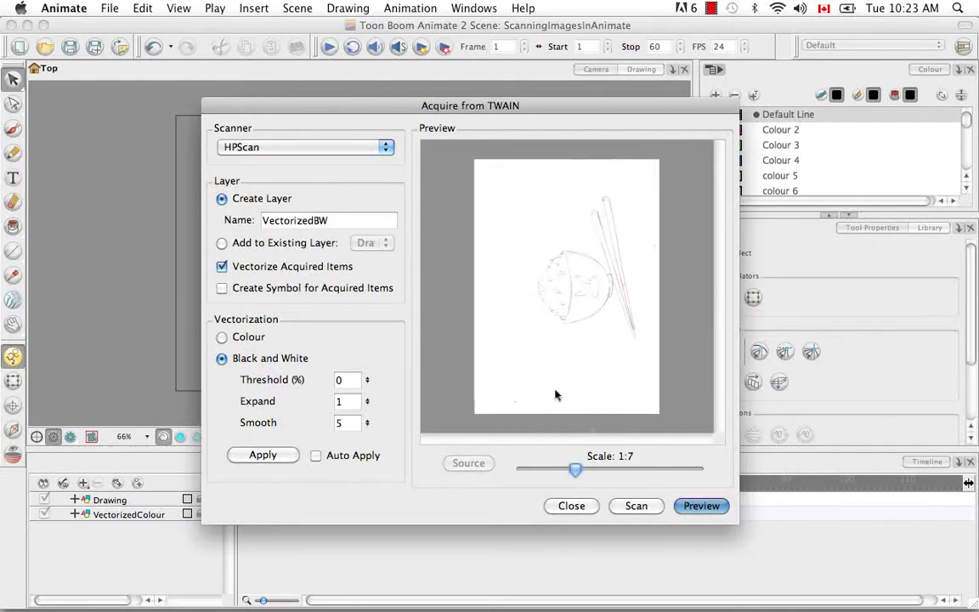
left_click(316, 457)
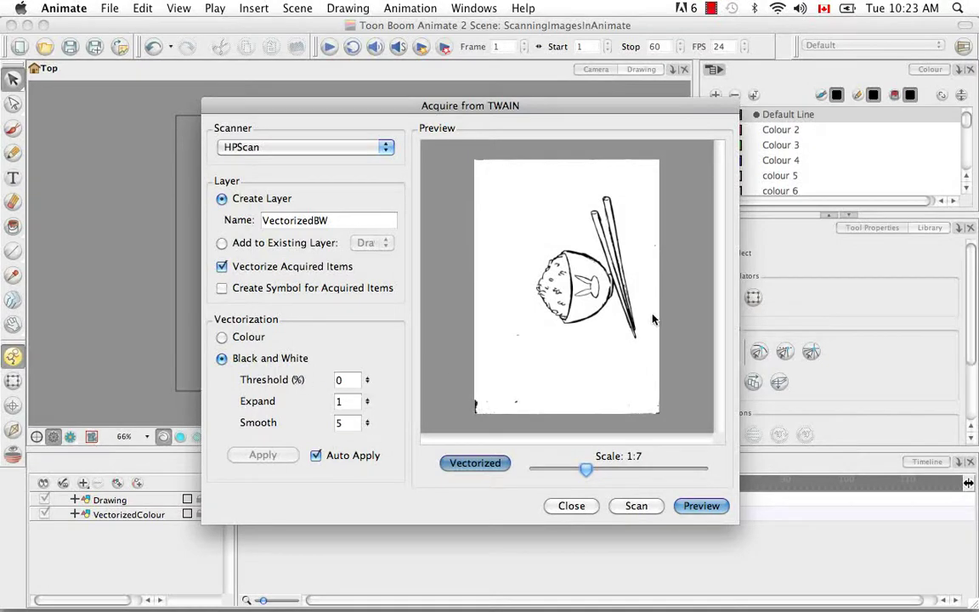
left_click(316, 455)
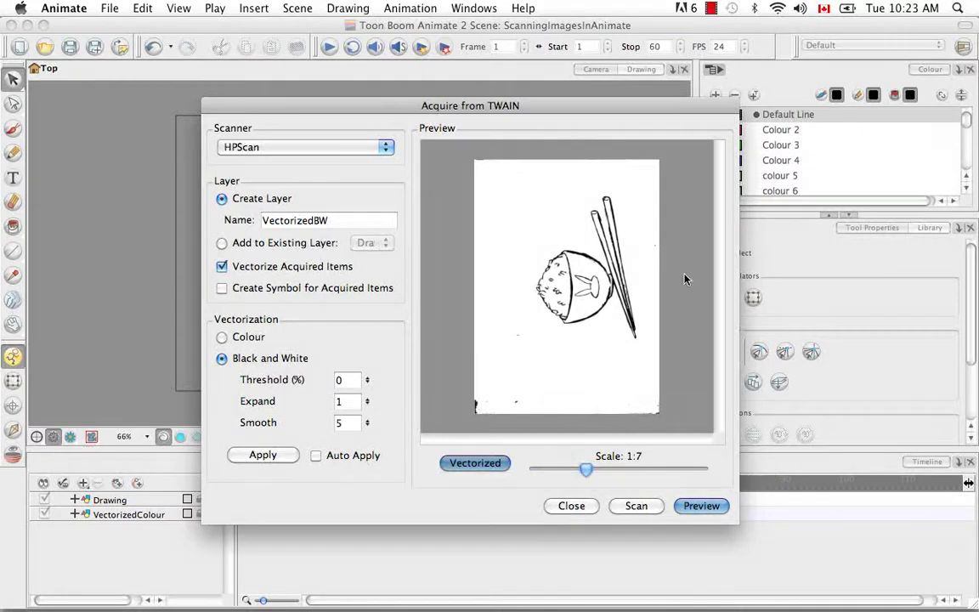
Scan the sketch with the Pictures profile and return it to Animate as the VectorizedBW layer
left_click(636, 506)
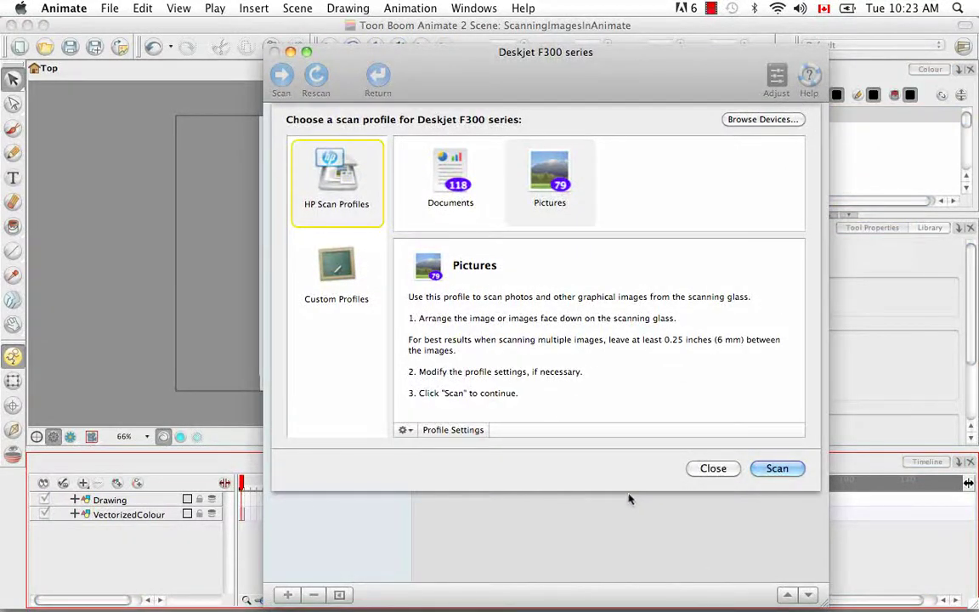
left_click(567, 219)
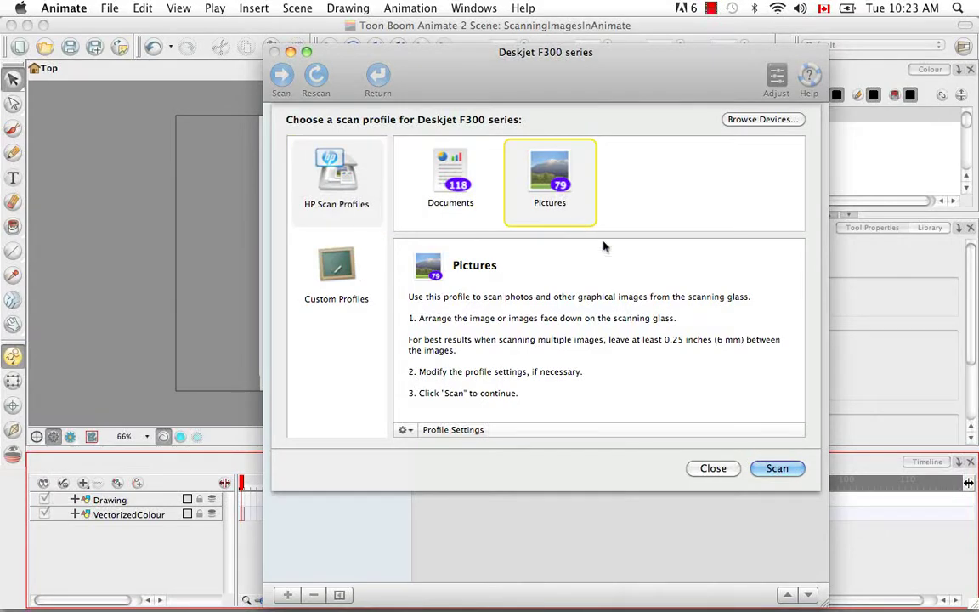
left_click(776, 468)
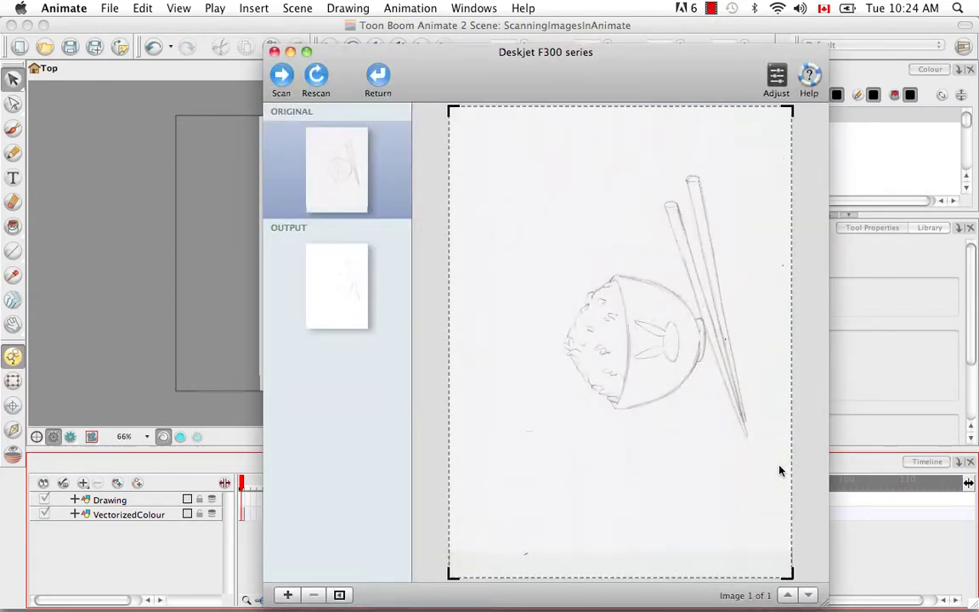
left_click(376, 78)
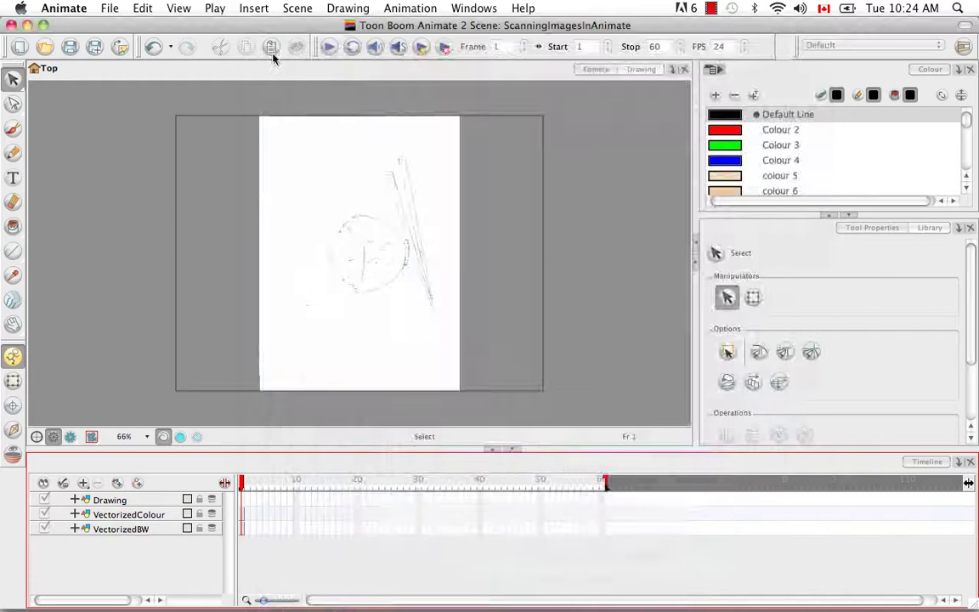
Set the next acquisition to a new unvectorized Bitmap layer without a symbol, then start scanning
left_click(271, 48)
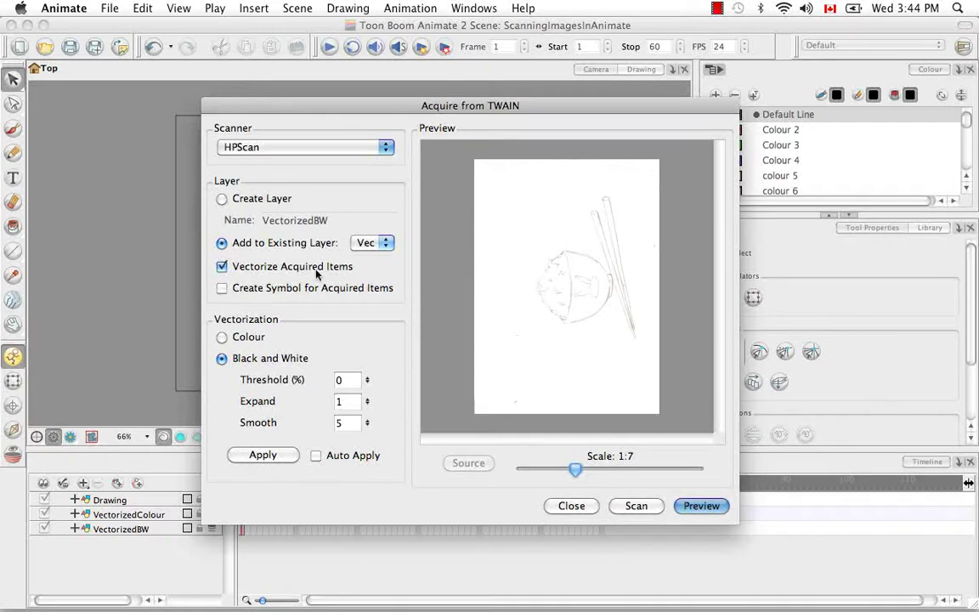
left_click(223, 268)
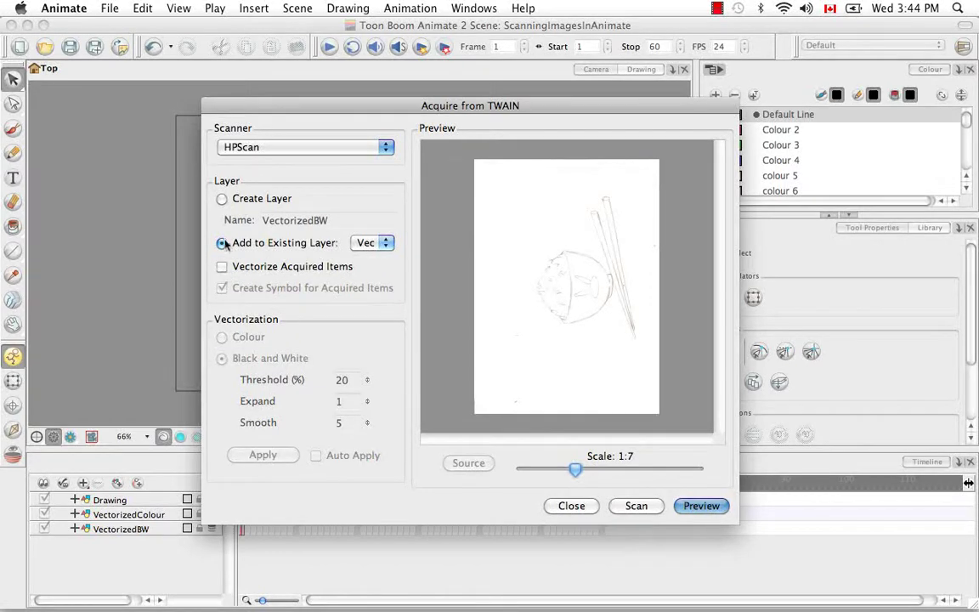
left_click(223, 199)
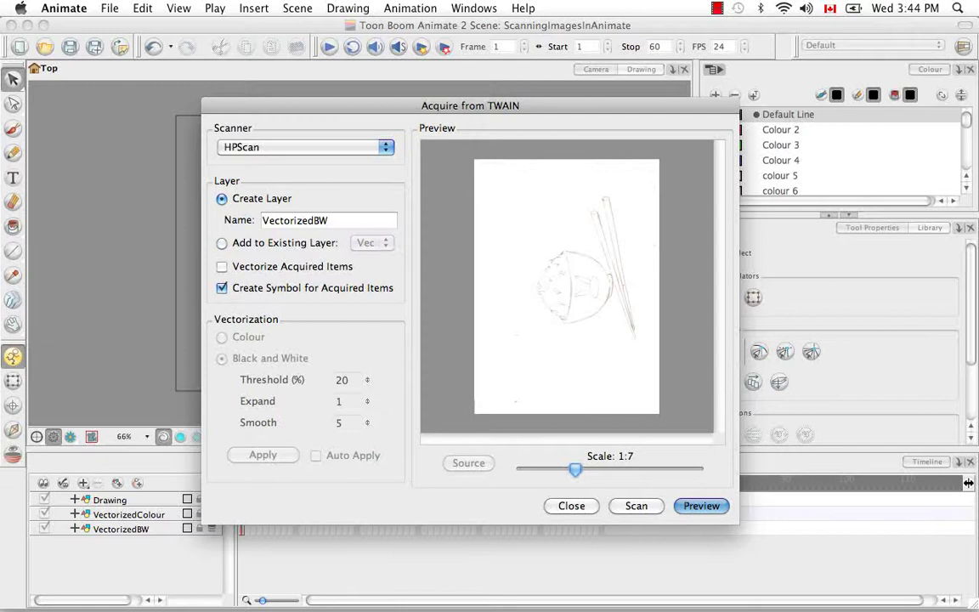
left_click(329, 220)
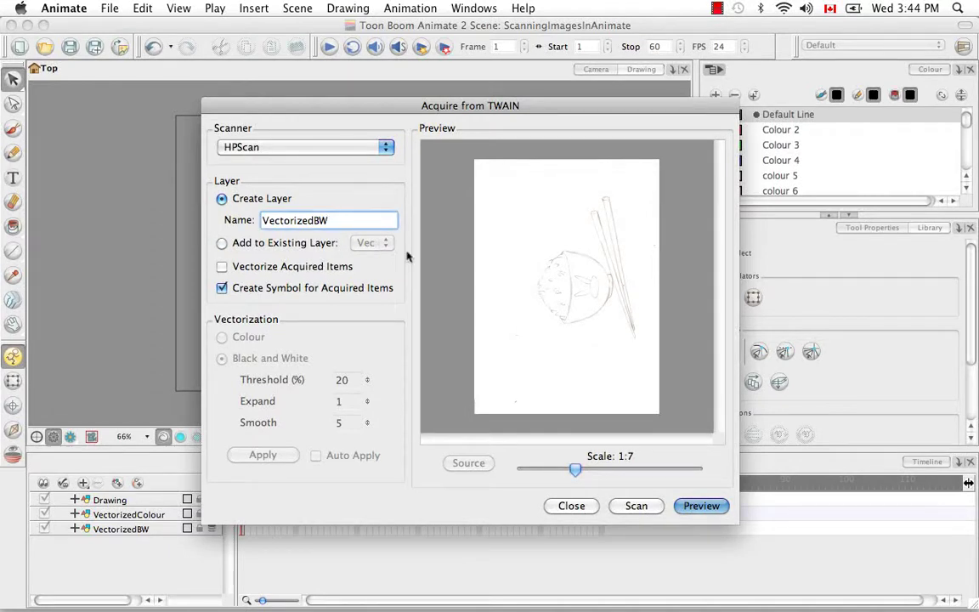
key("BackSpace")
key("BackSpace")
key("BackSpace")
key("BackSpace")
key("BackSpace")
key("BackSpace")
key("BackSpace")
key("BackSpace")
key("BackSpace")
key("BackSpace")
key("BackSpace")
key("BackSpace")
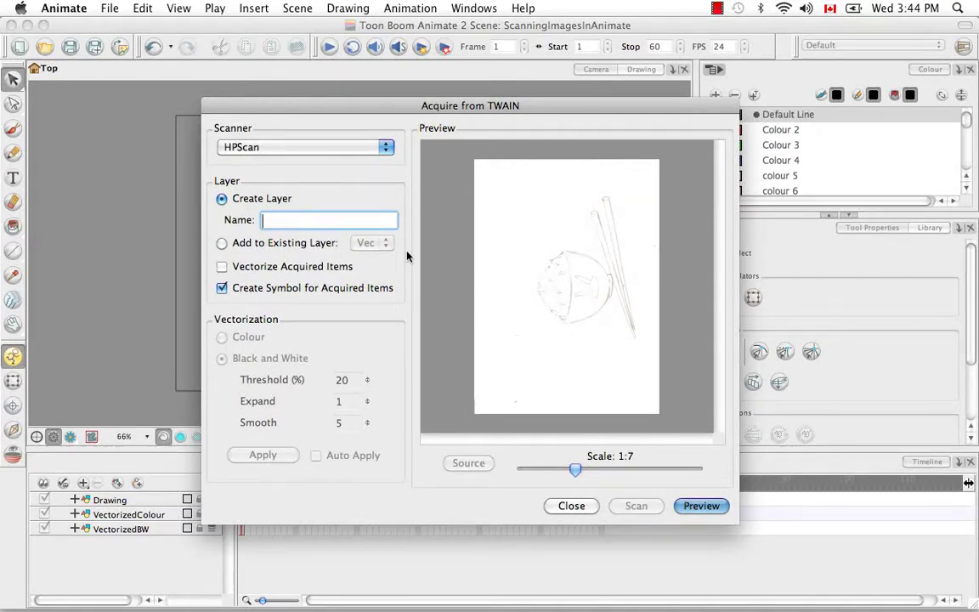
type("Bitmap")
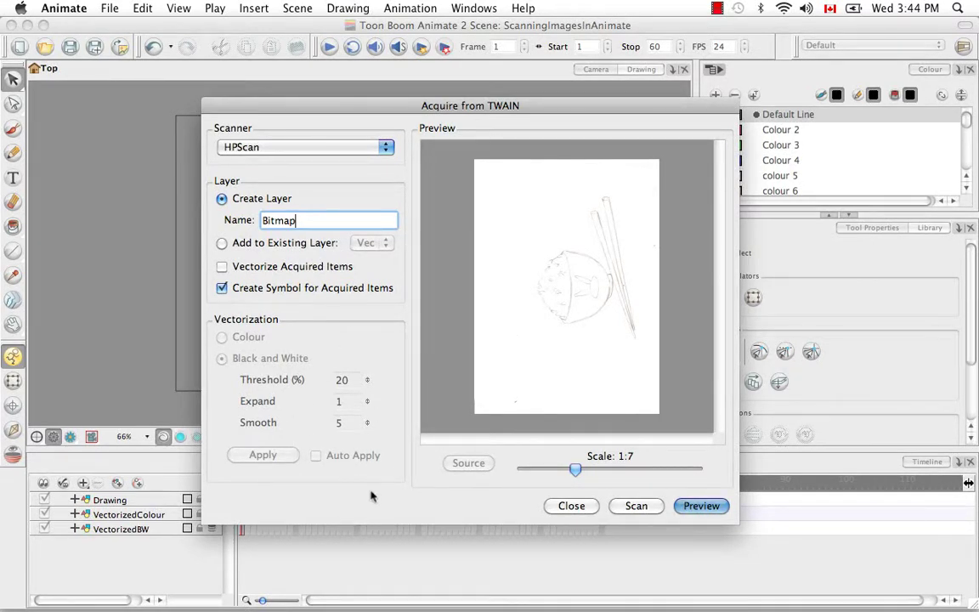
left_click(222, 288)
left_click(636, 506)
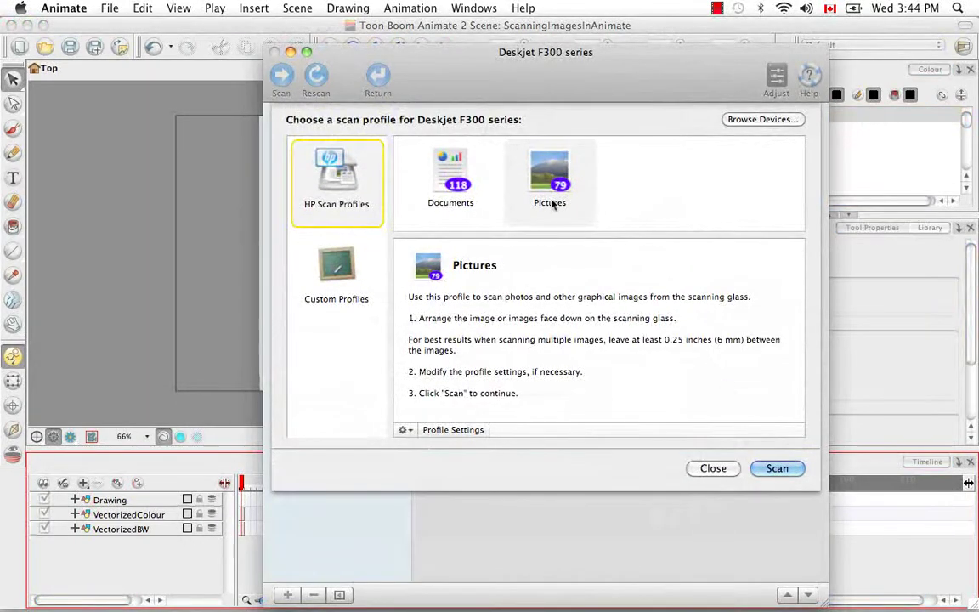
Scan the sketch with the Pictures profile, return it to the Bitmap layer, and close HP Scan
left_click(551, 203)
left_click(775, 468)
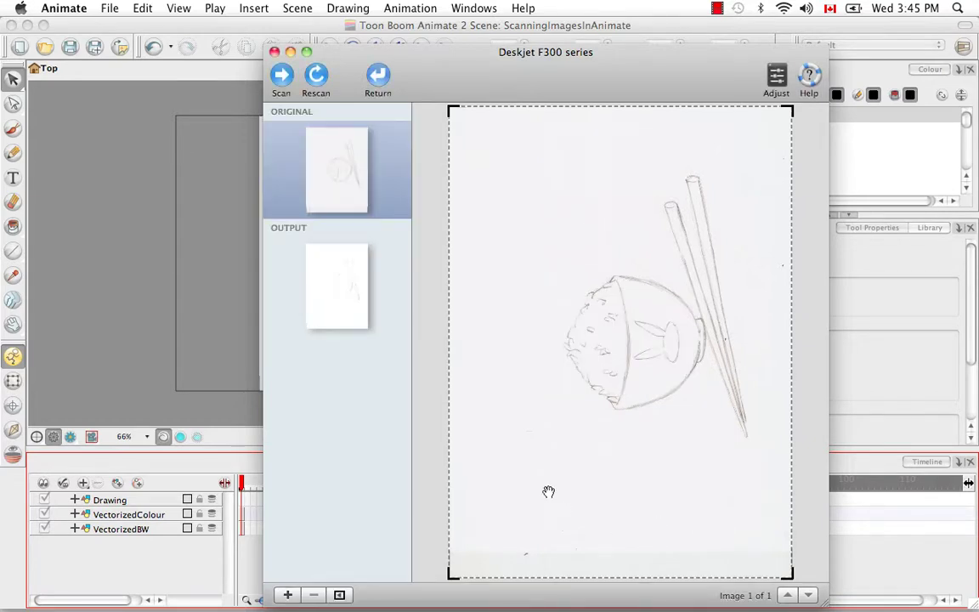
left_click(381, 77)
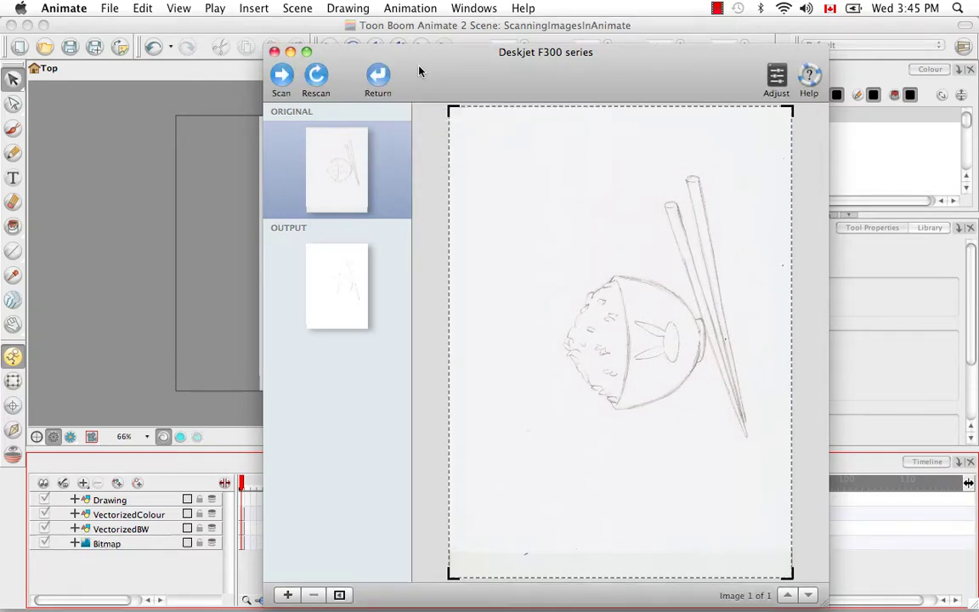
left_click(275, 54)
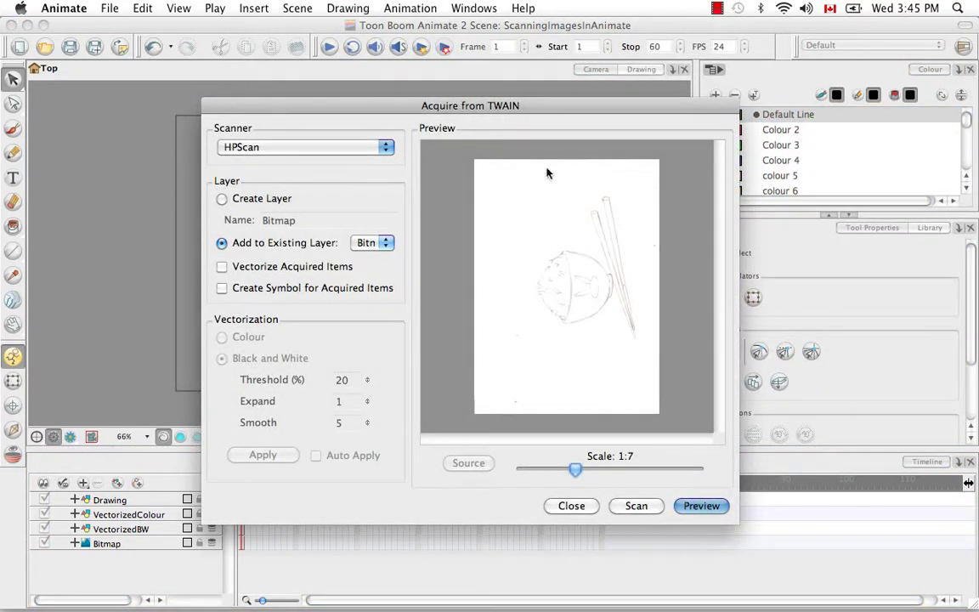
Close the Acquire from TWAIN dialog
left_click(572, 506)
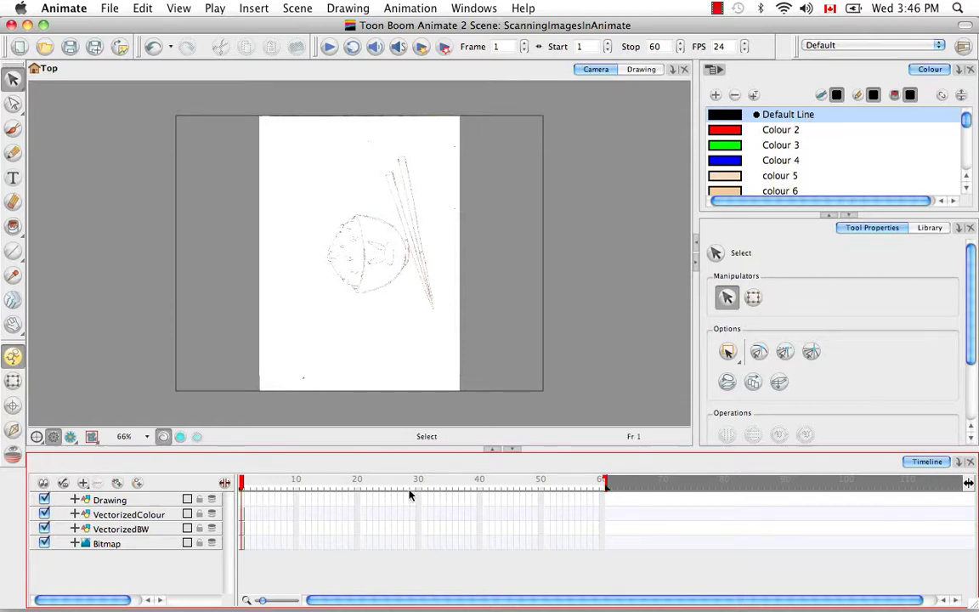
Make VectorizedColour the active layer and hide the VectorizedBW and Bitmap layers
left_click(170, 515)
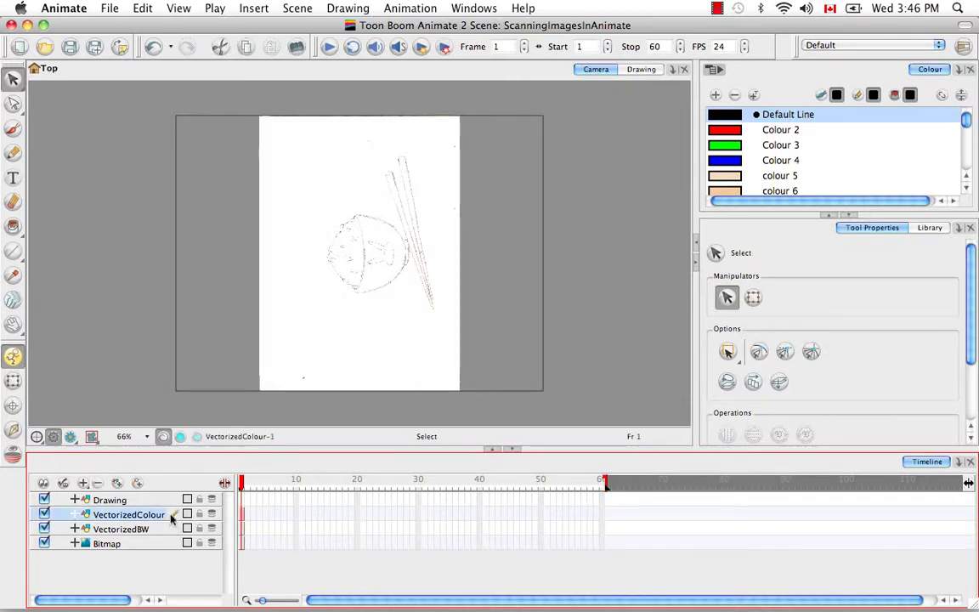
left_click(44, 528)
left_click(45, 544)
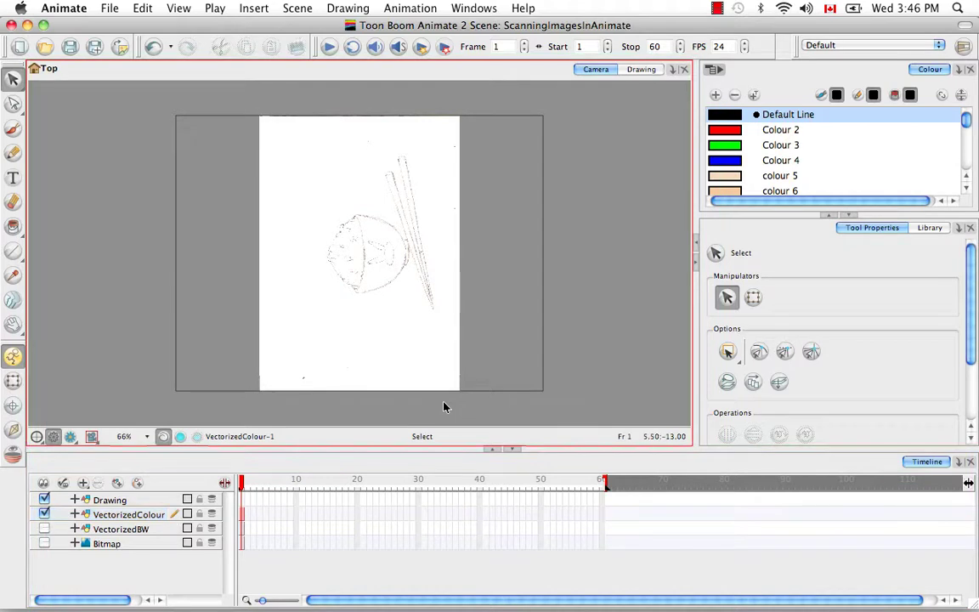
Rotate the colour rice-bowl drawing 90° to landscape inside the camera frame
left_click(395, 314)
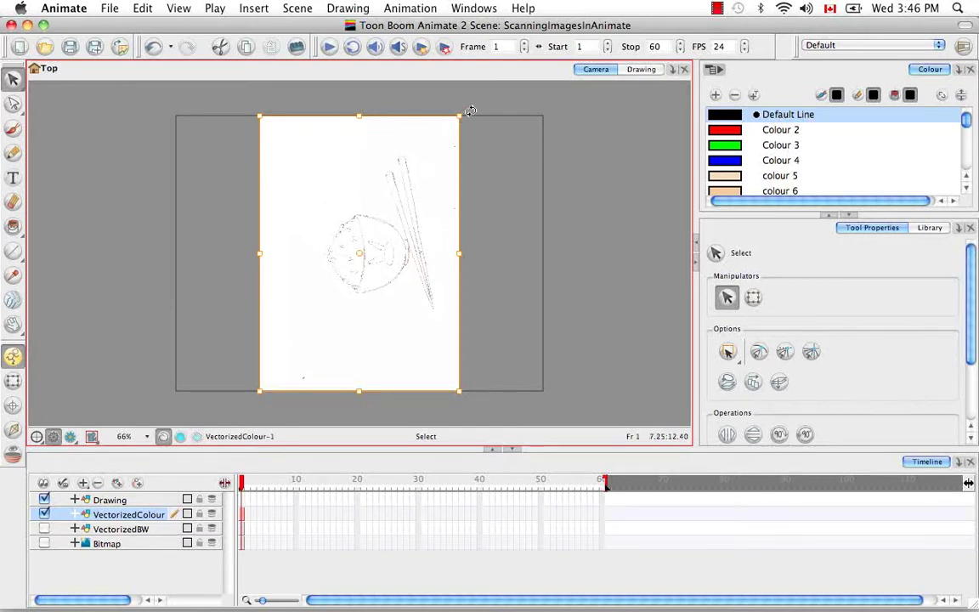
mouse_move(471, 112)
left_mouse_down()
mouse_move(538, 147)
mouse_move(601, 278)
mouse_move(579, 386)
left_mouse_up()
left_click(534, 373)
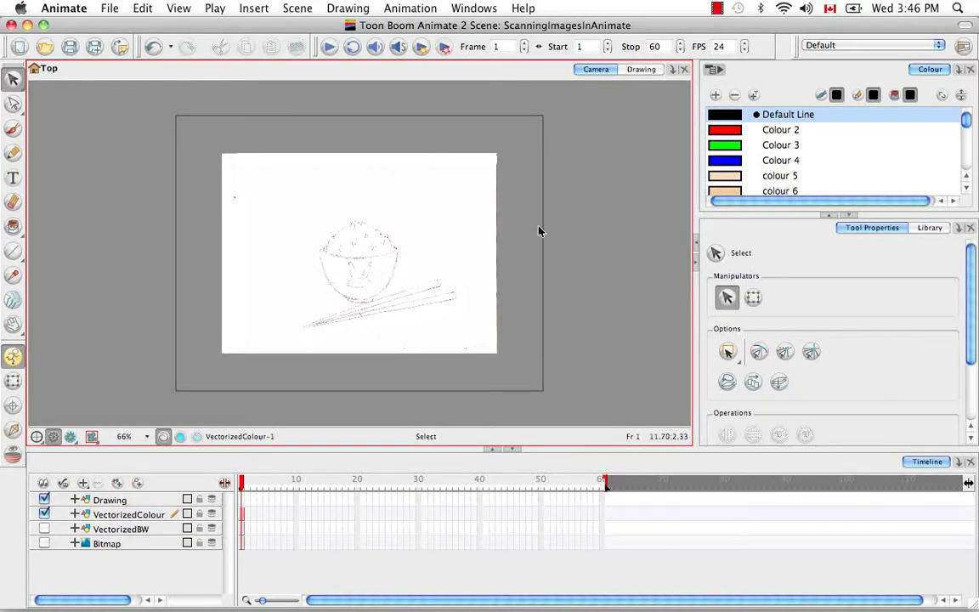
scroll(538, 230, "up", 5)
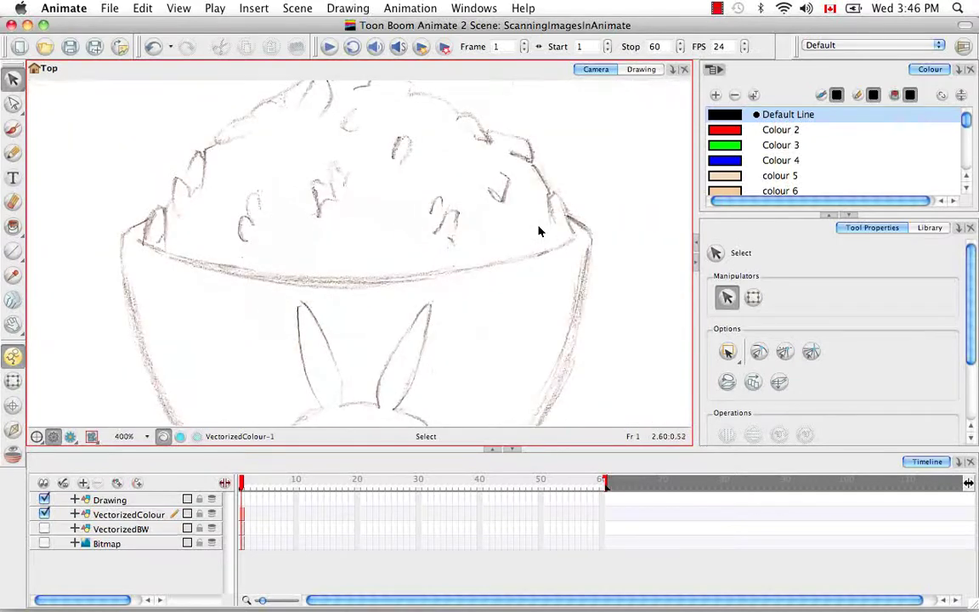
key("super+a")
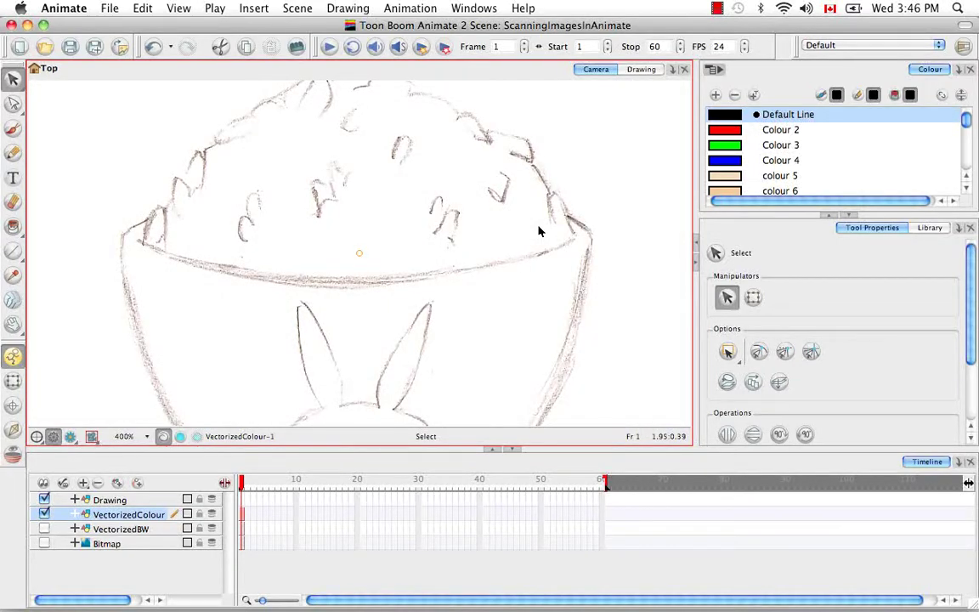
scroll(539, 227, "down", 4)
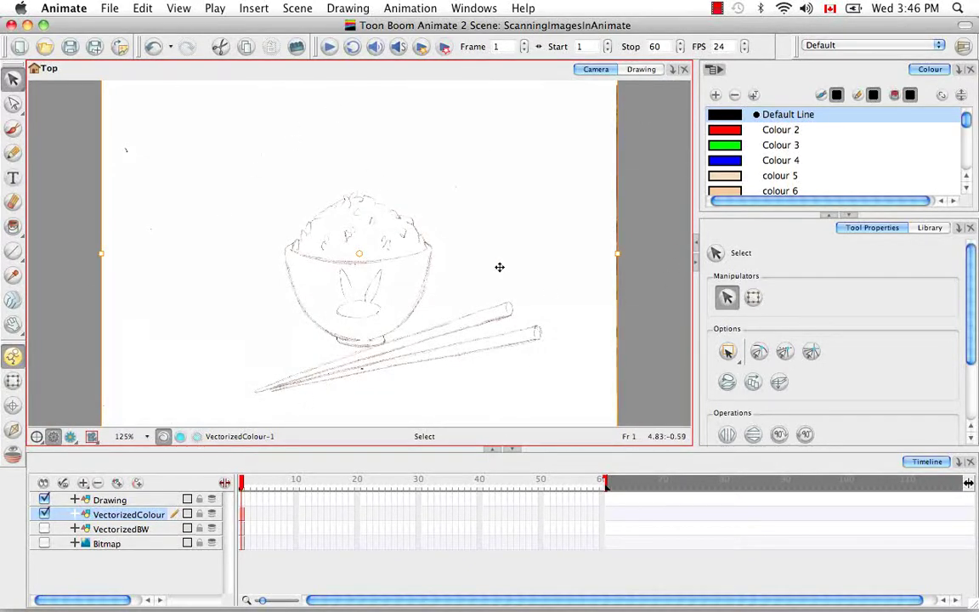
scroll(500, 267, "down", 3)
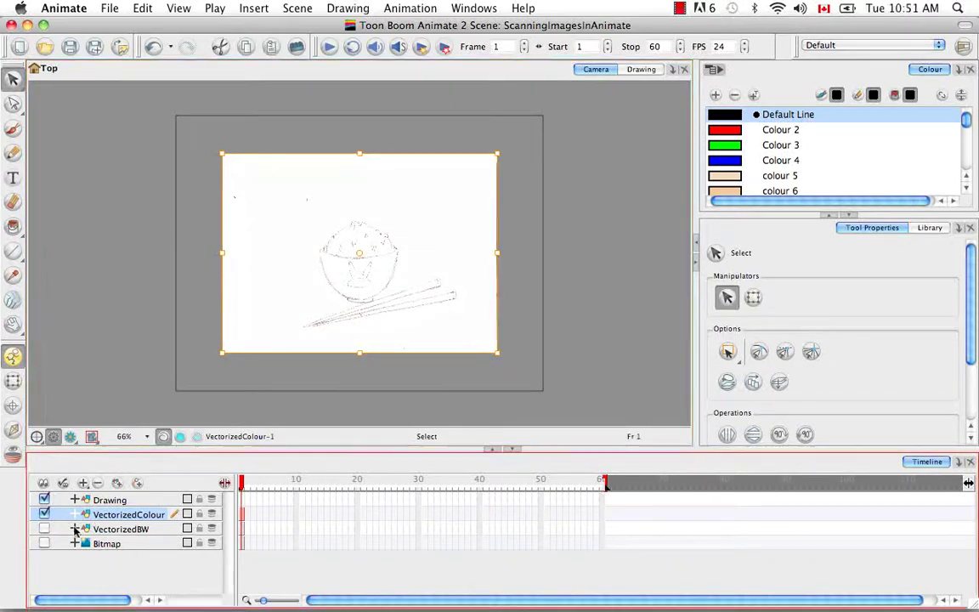
Hide VectorizedColour and show VectorizedBW as the working layer
left_click(44, 514)
left_click(44, 528)
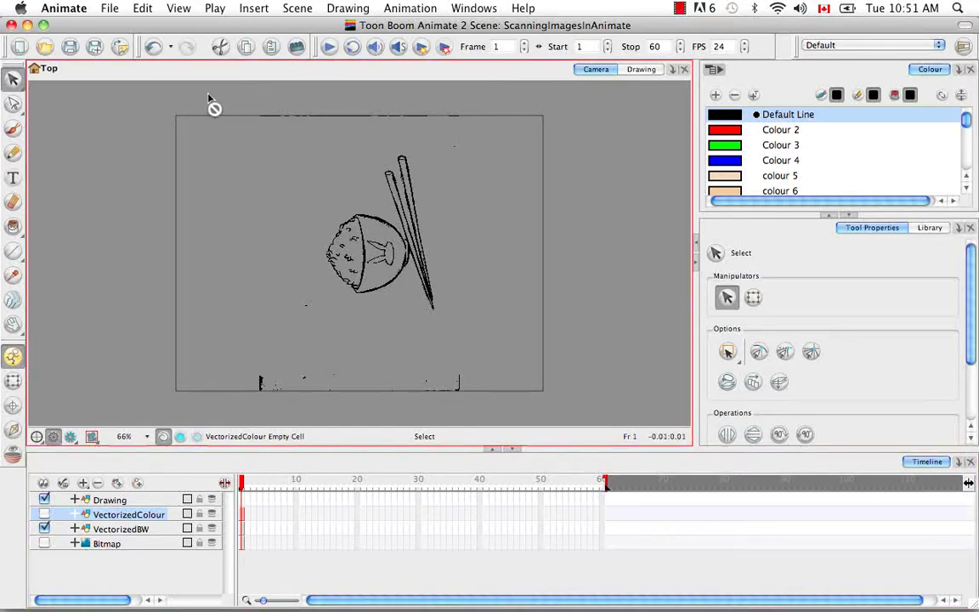
left_click(121, 529)
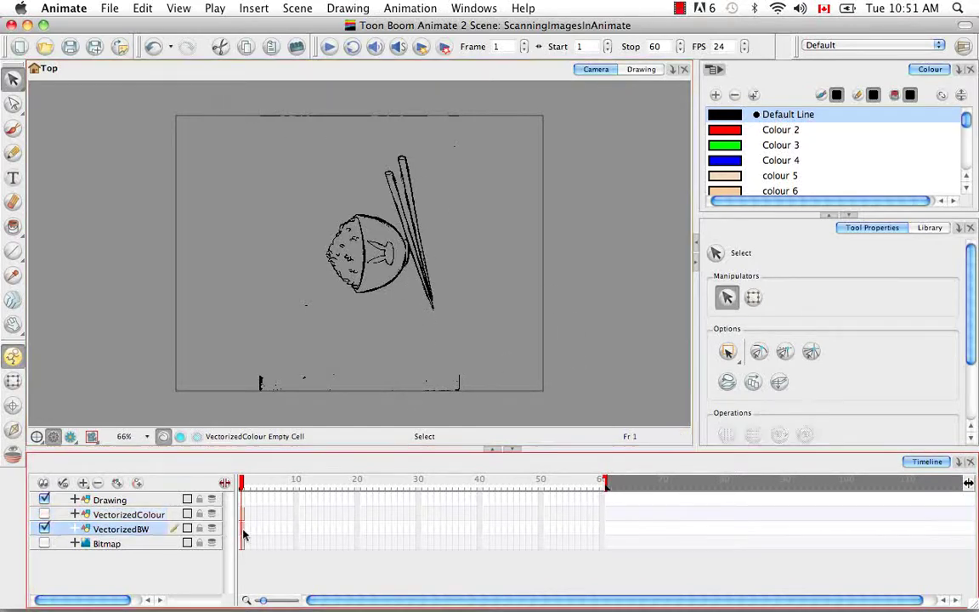
Rotate all black-and-white strokes so the rice bowl sits upright in landscape
key("super+a")
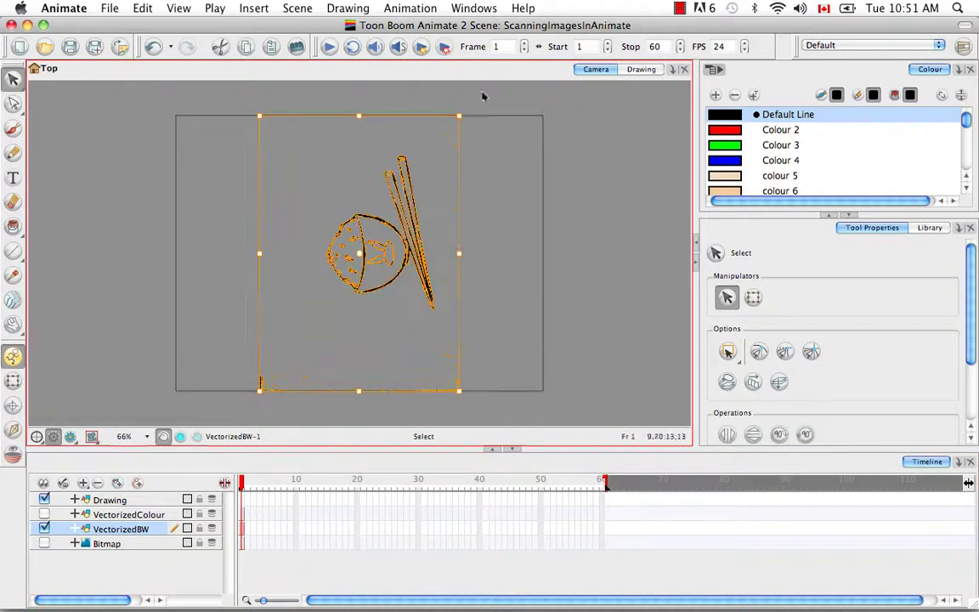
mouse_move(463, 110)
left_mouse_down()
mouse_move(524, 179)
mouse_move(547, 279)
mouse_move(521, 323)
left_mouse_up()
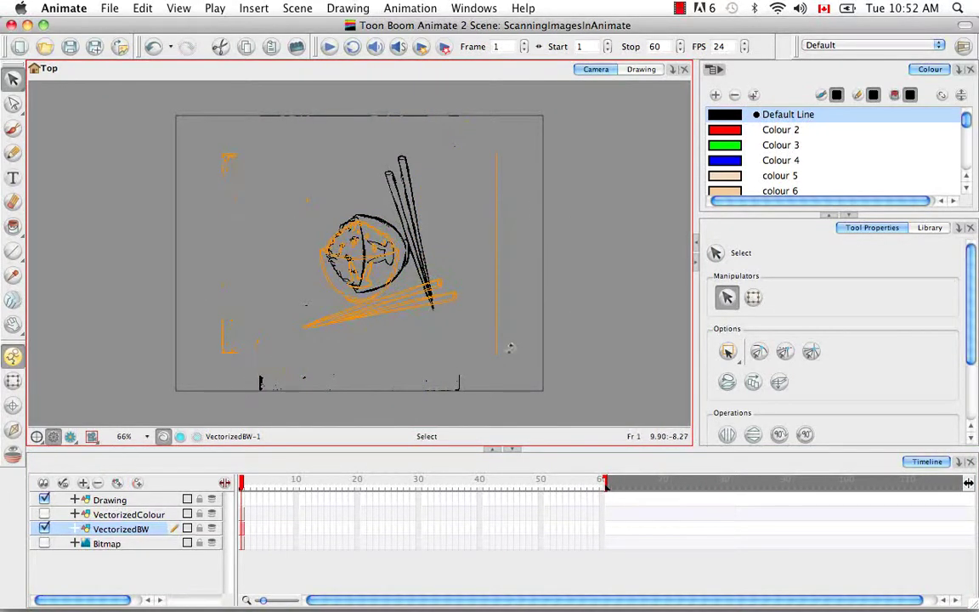
key("super+z")
left_click(528, 266)
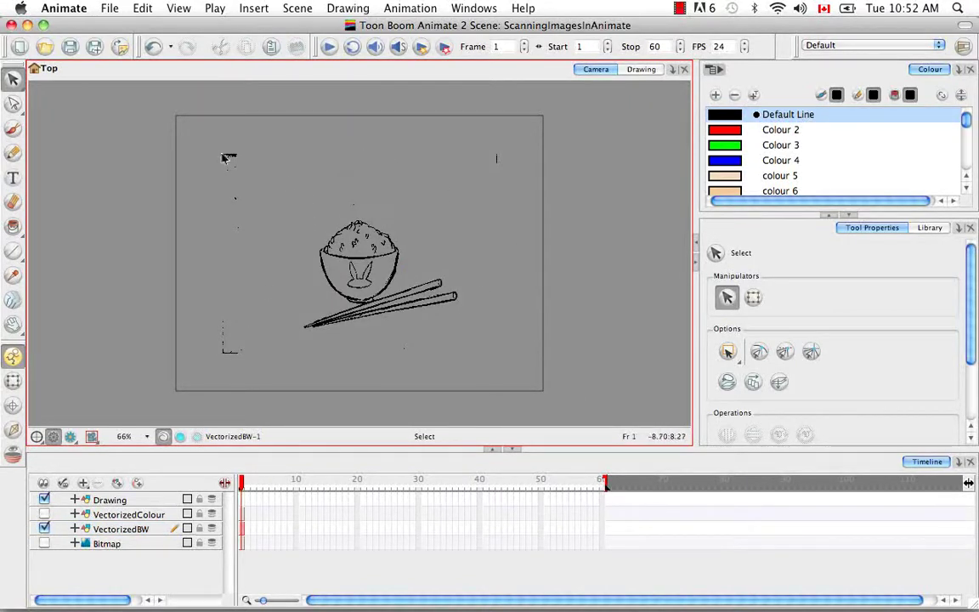
left_click_drag(212, 140, 588, 341)
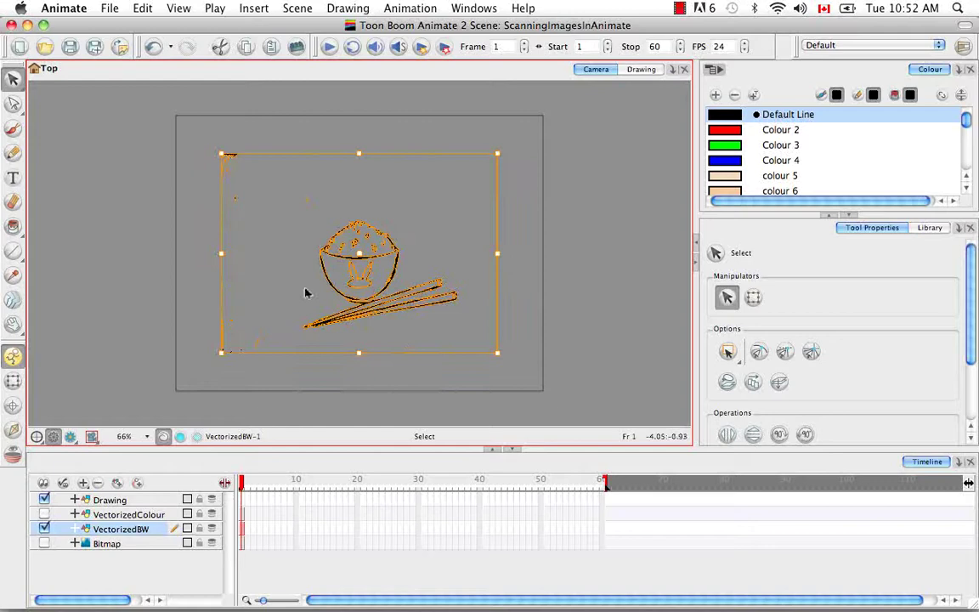
left_click(533, 304)
Zoom to 300% and inspect the rice outline's contour points with the Contour Editor
key("2")
key("2")
key("2")
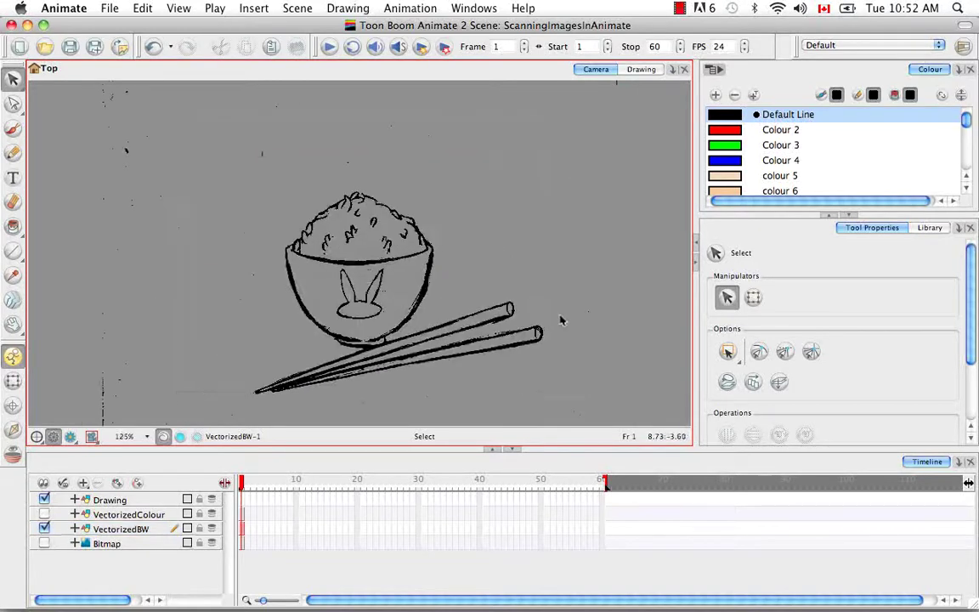
key("2")
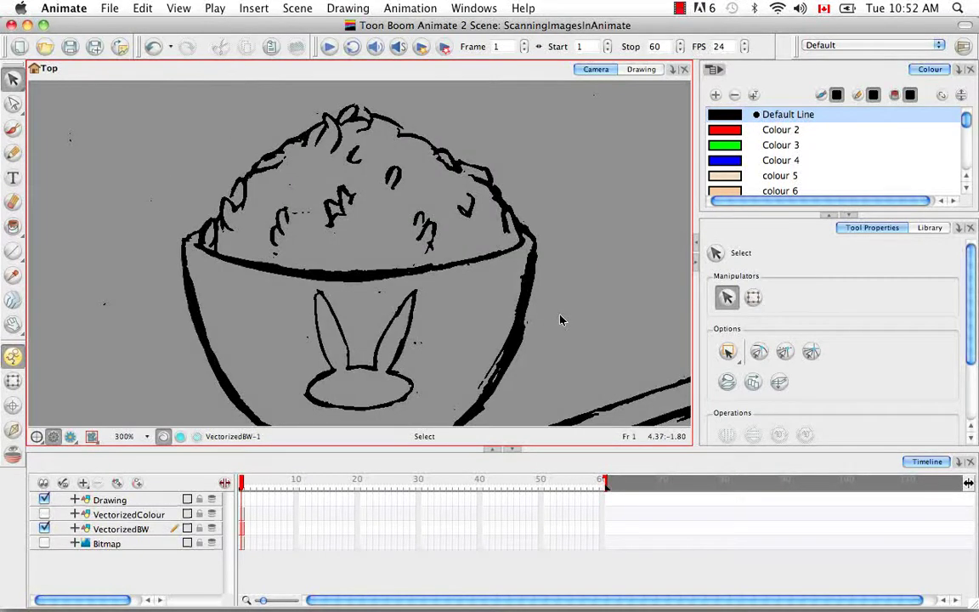
key("super+a")
left_click(570, 219)
mouse_move(13, 103)
left_mouse_down()
mouse_move(146, 134)
mouse_move(280, 210)
left_mouse_up()
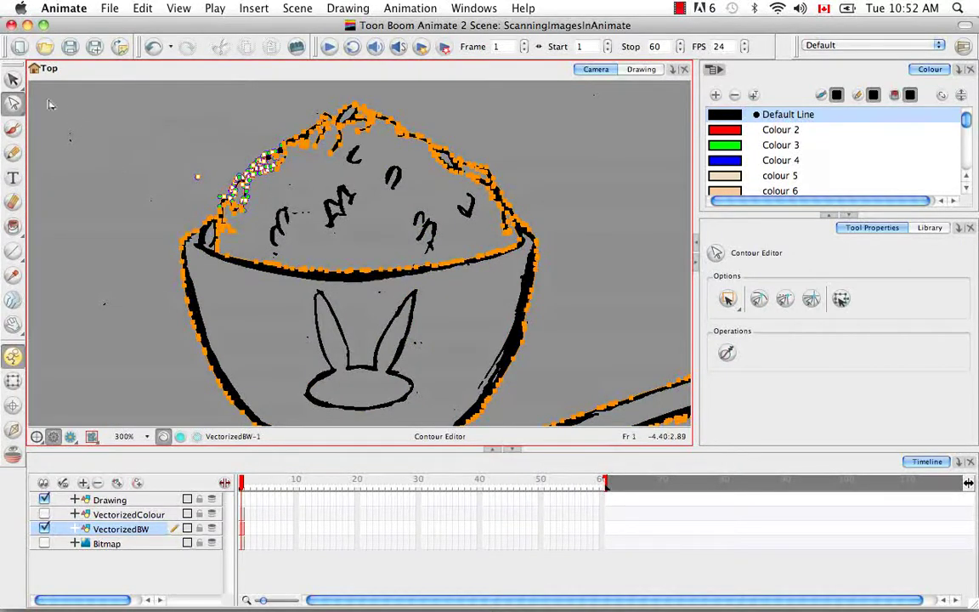
left_click_drag(12, 79, 51, 79)
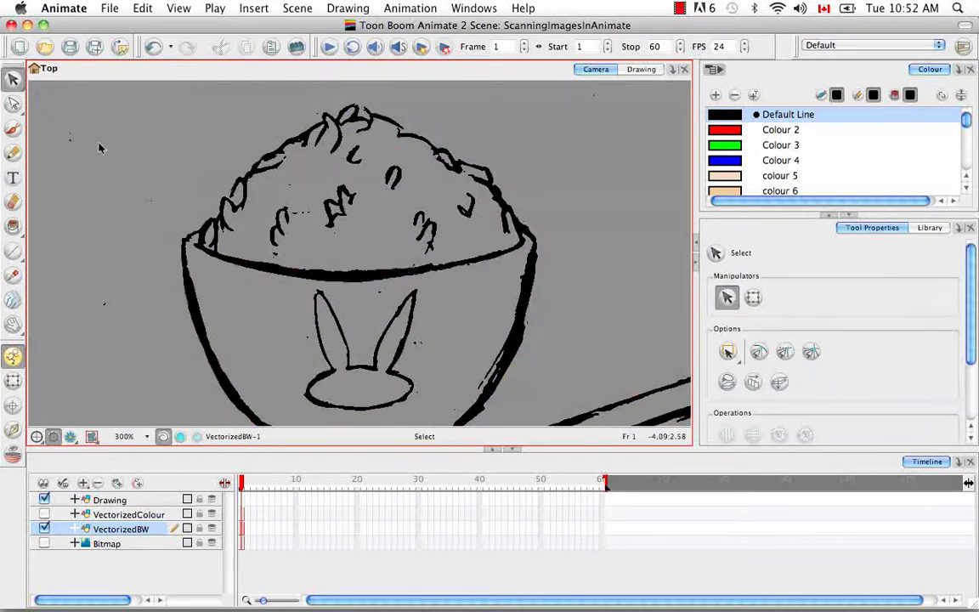
left_click(13, 226)
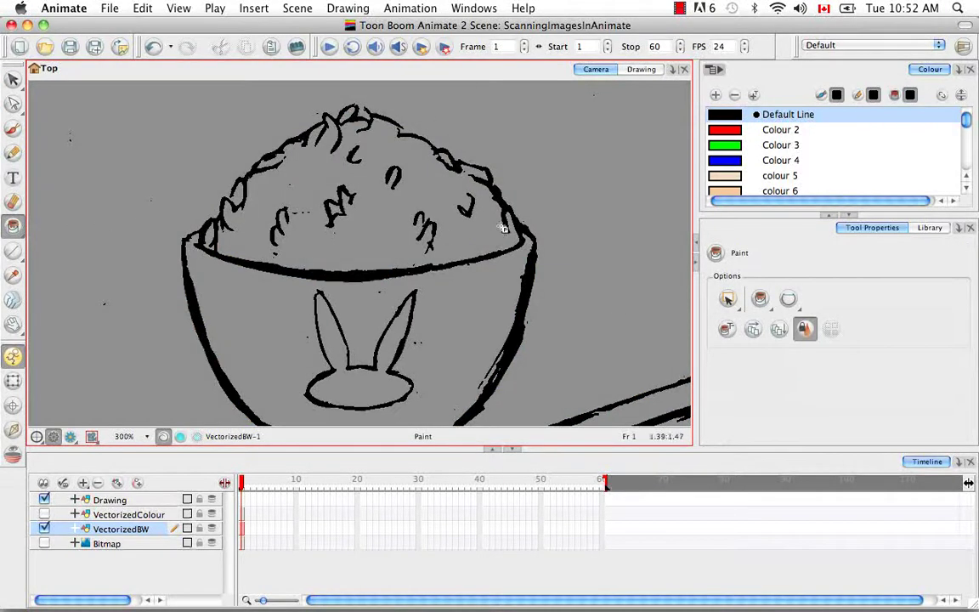
left_click(722, 148)
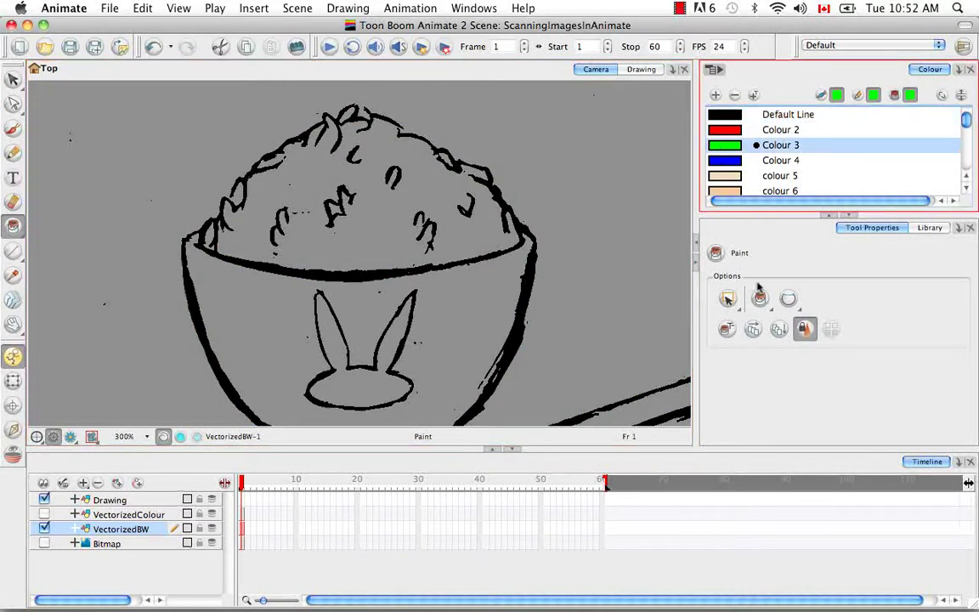
left_click(481, 281)
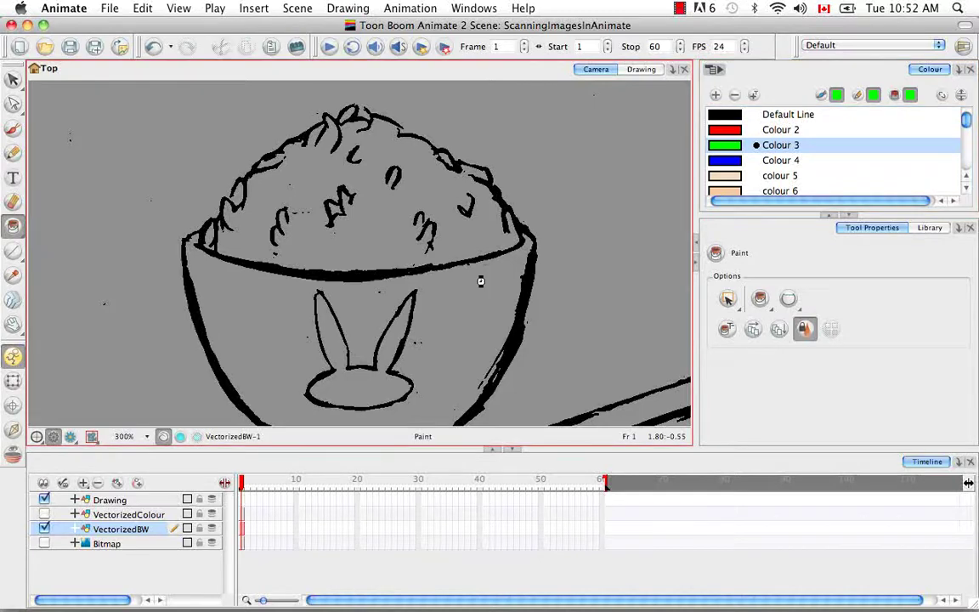
left_click(482, 281)
scroll(501, 264, "down", 4)
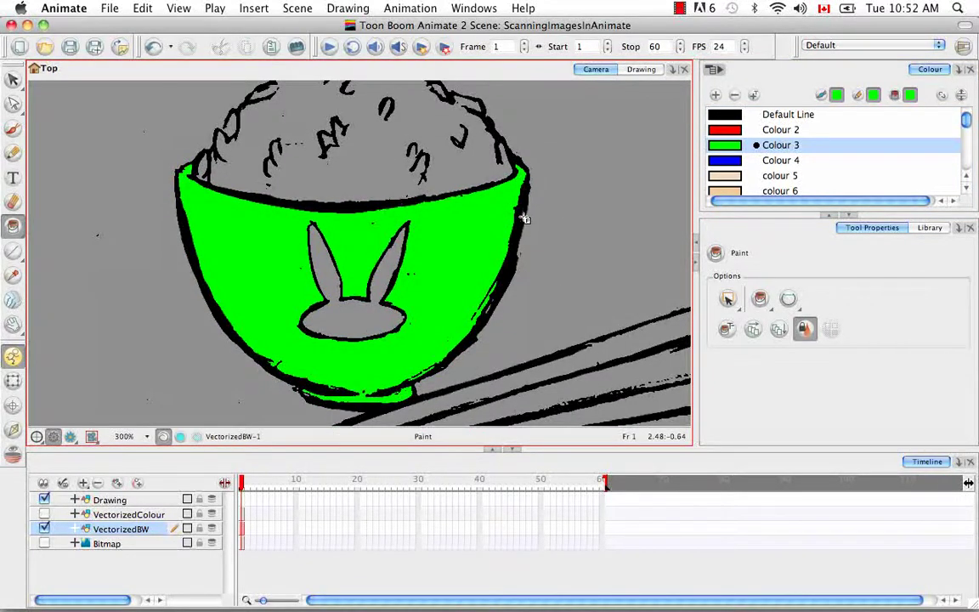
key("super+z")
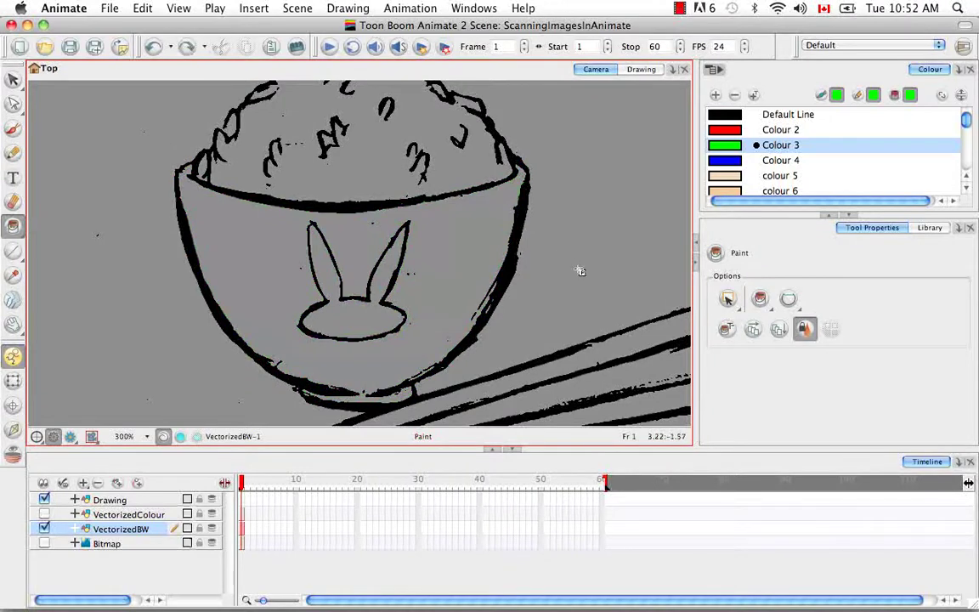
key("2")
key("2")
key("2")
key("2")
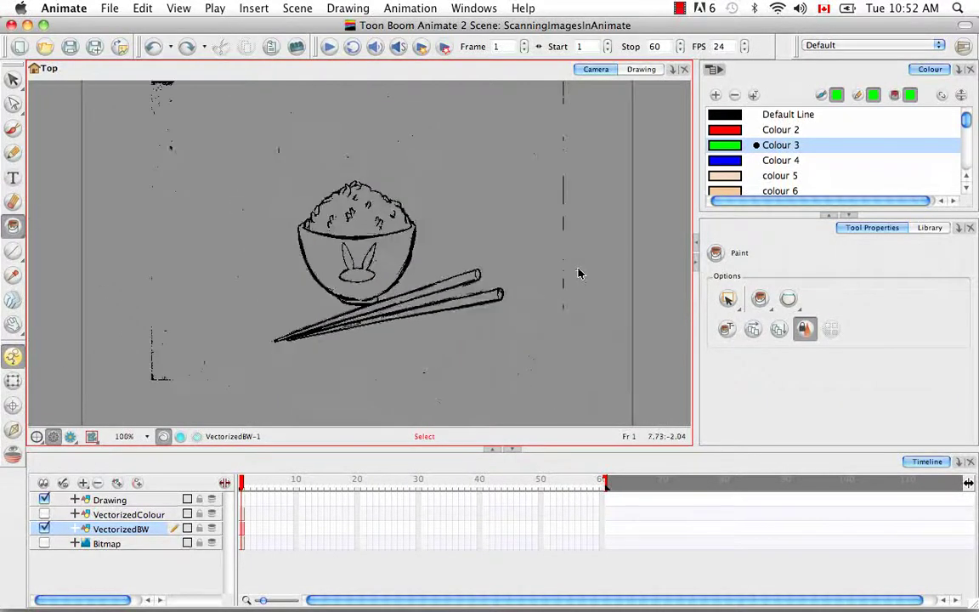
key("2")
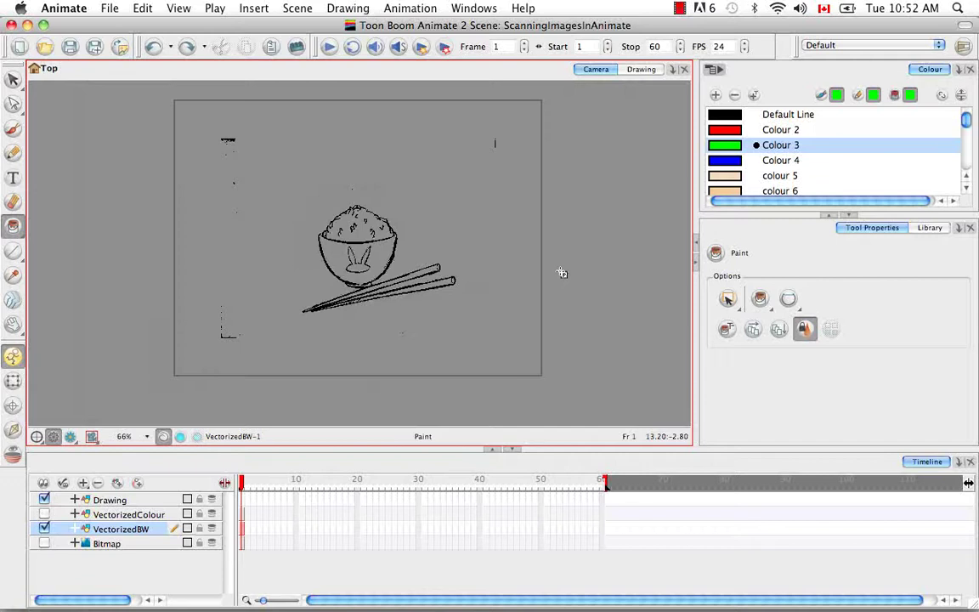
Hide VectorizedBW, show the Bitmap layer, and switch to the plain selection tool
left_click(44, 529)
left_click(44, 544)
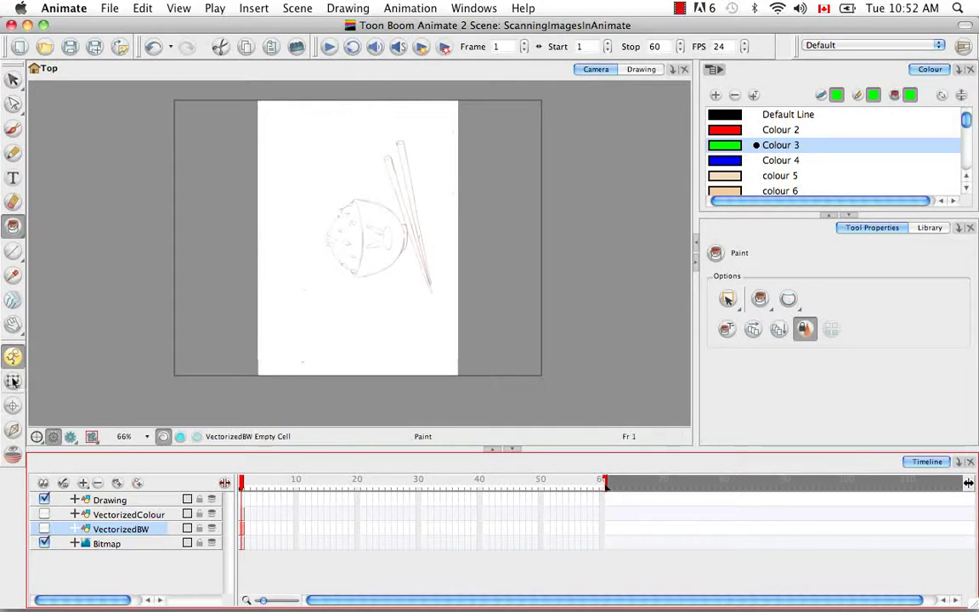
left_click(12, 79)
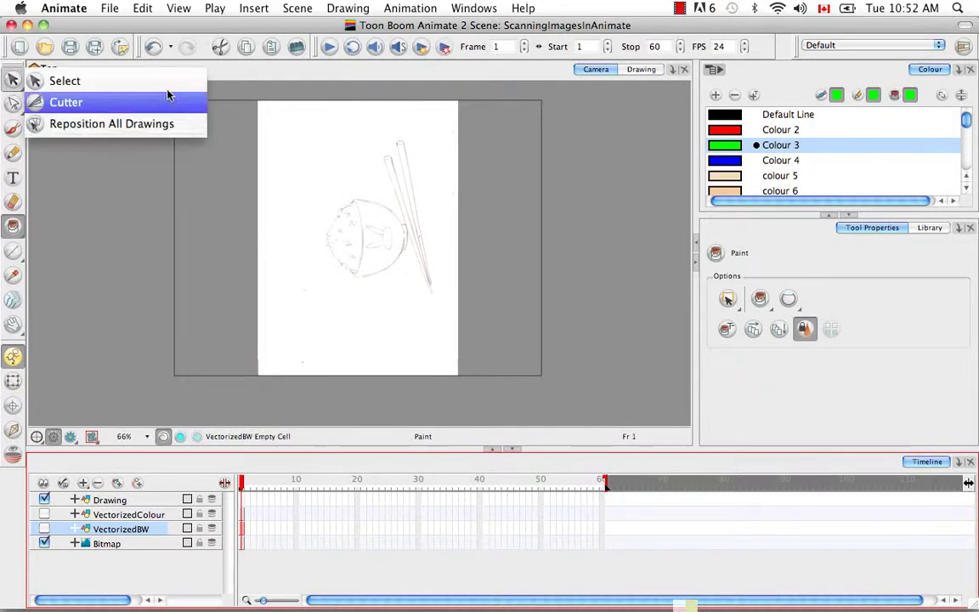
left_click(64, 81)
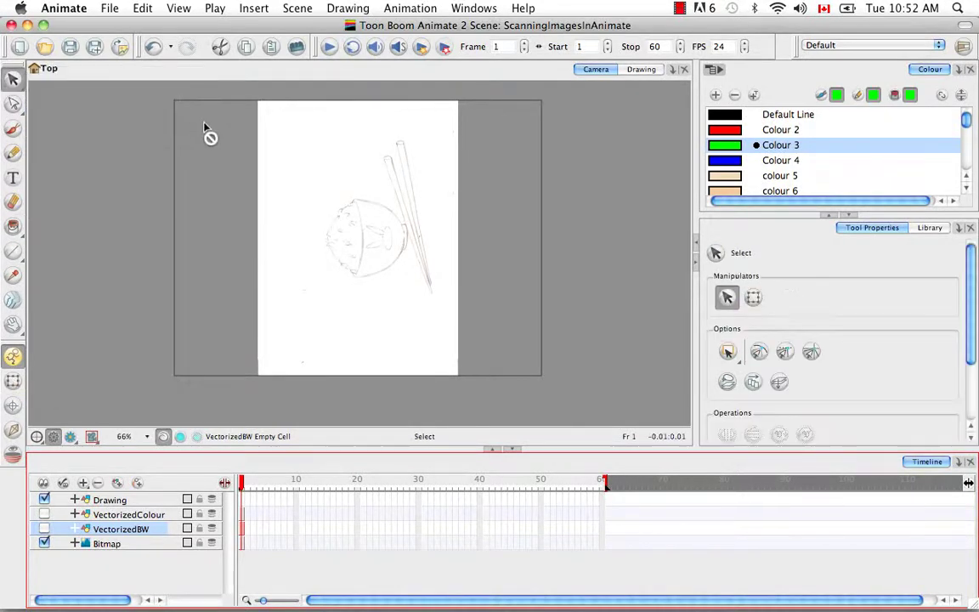
Rotate the bitmap pencil sketch 90° clockwise to landscape with the Transform tool
left_click(13, 381)
left_click(389, 280)
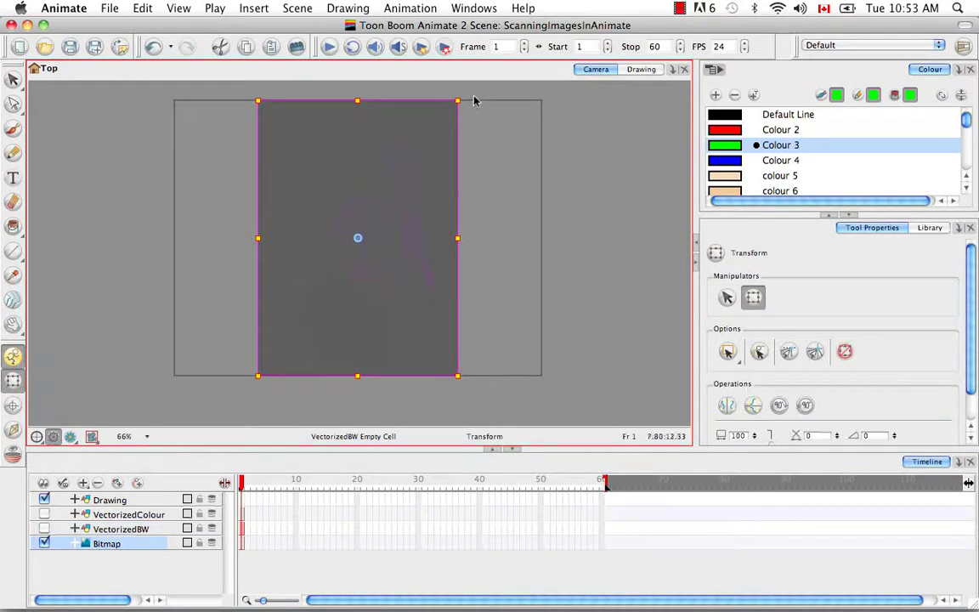
left_click_drag(467, 91, 522, 363)
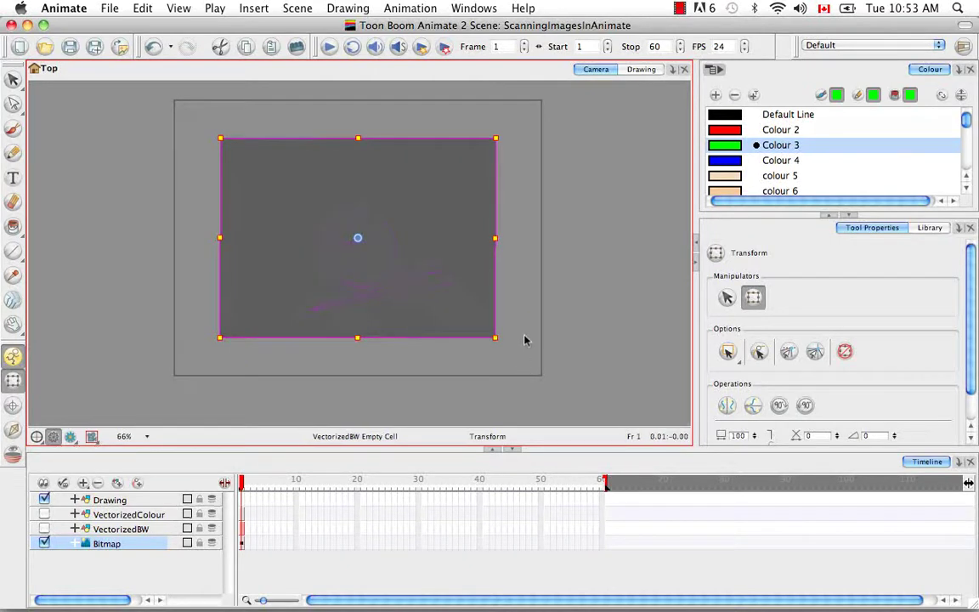
left_click(524, 340)
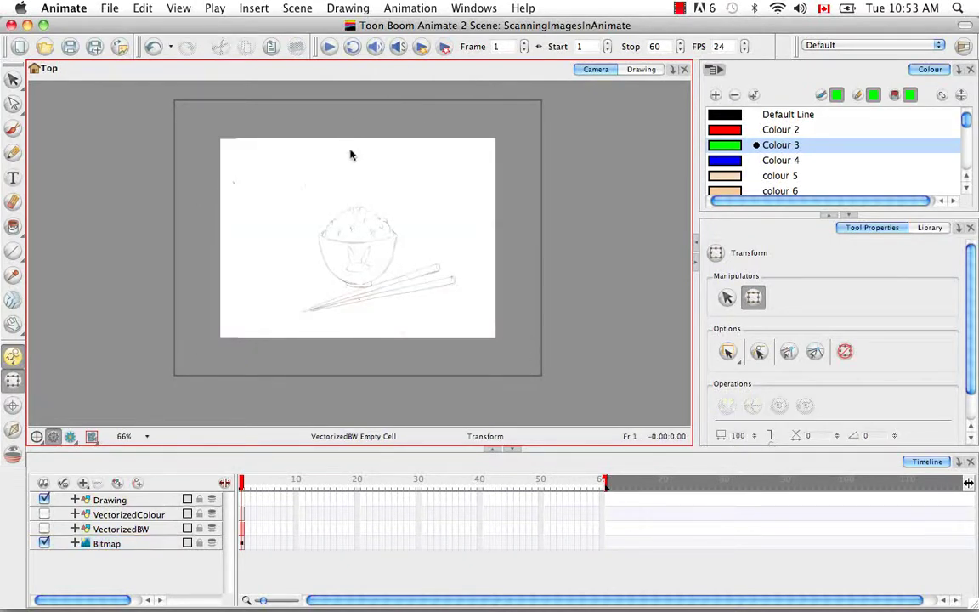
left_click(241, 146)
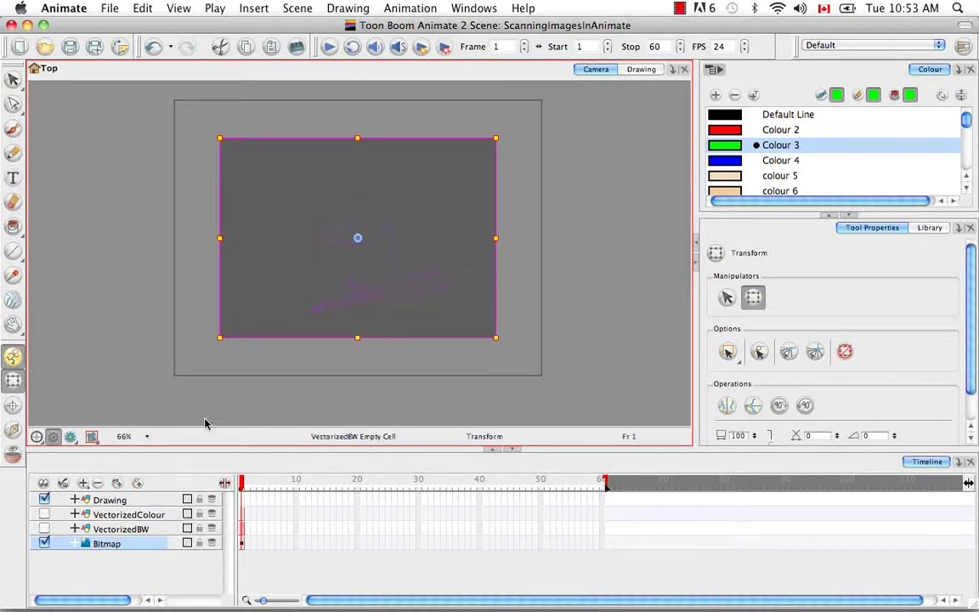
left_click(242, 374)
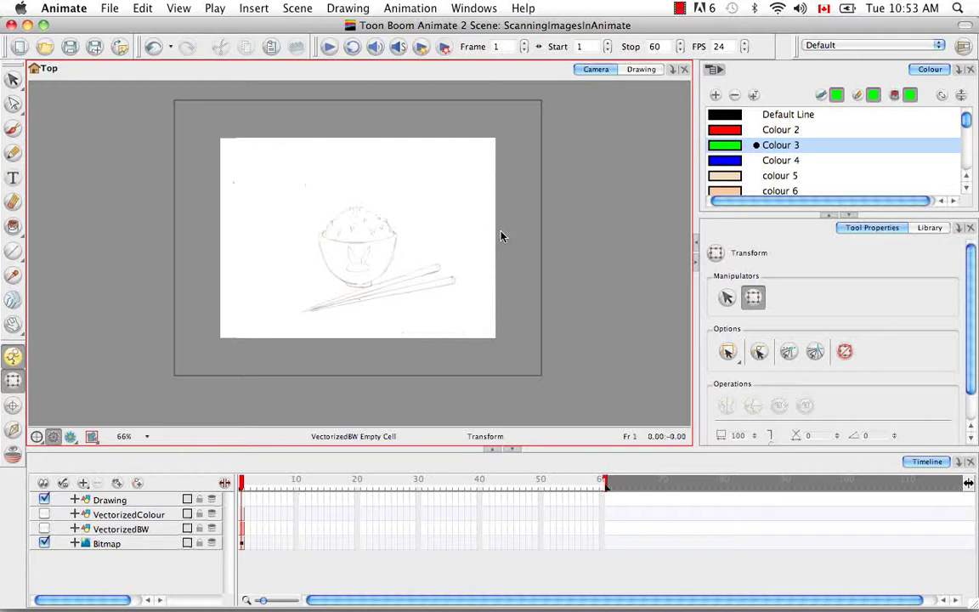